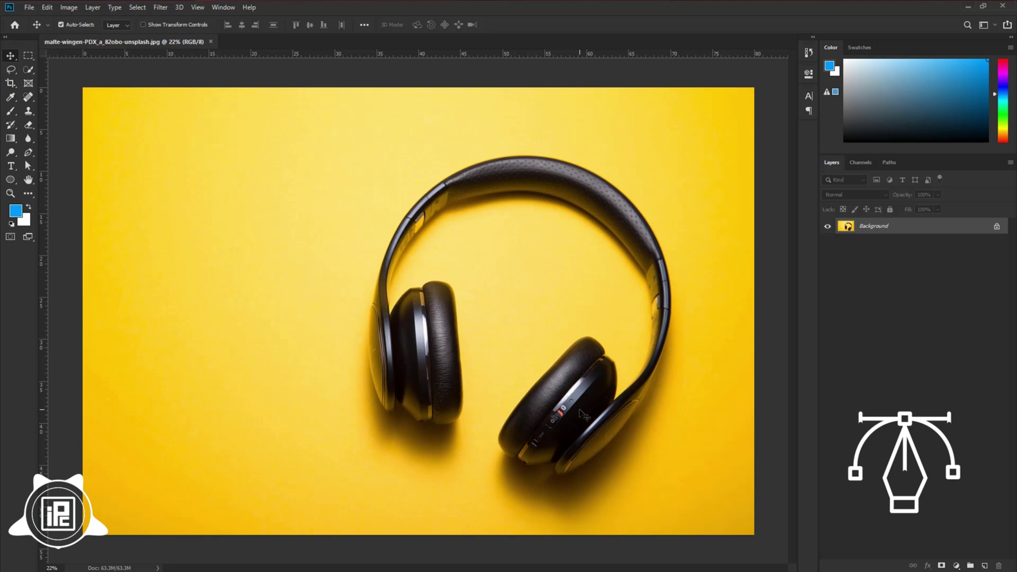
- With the Pen tool, start a path at the left ear cup's bottom corner and trace up to the gap beside the outer plate
right_click(29, 153)
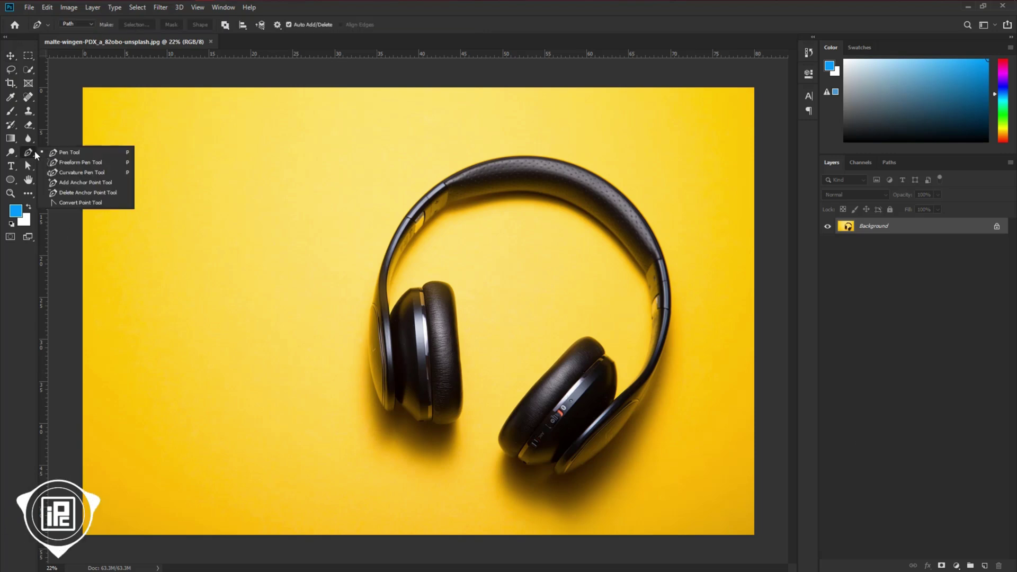
left_click(70, 152)
scroll(416, 365, "up", 4)
scroll(431, 403, "up", 8)
left_click(434, 306)
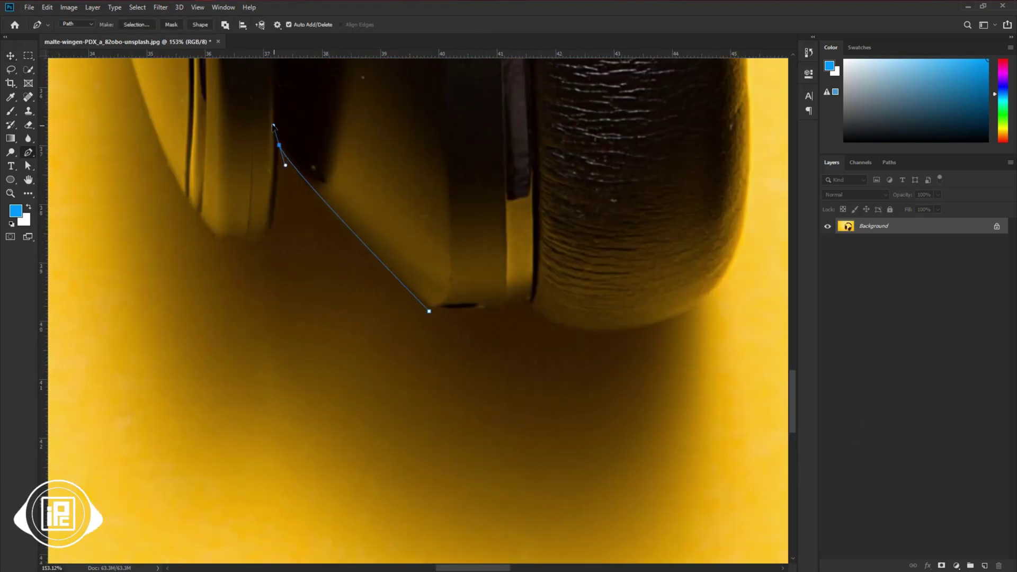
left_click(262, 134)
left_click(212, 68)
left_click_drag(263, 134, 276, 157)
scroll(384, 238, "up", 3)
scroll(383, 239, "up", 4)
left_click(468, 114, "alt")
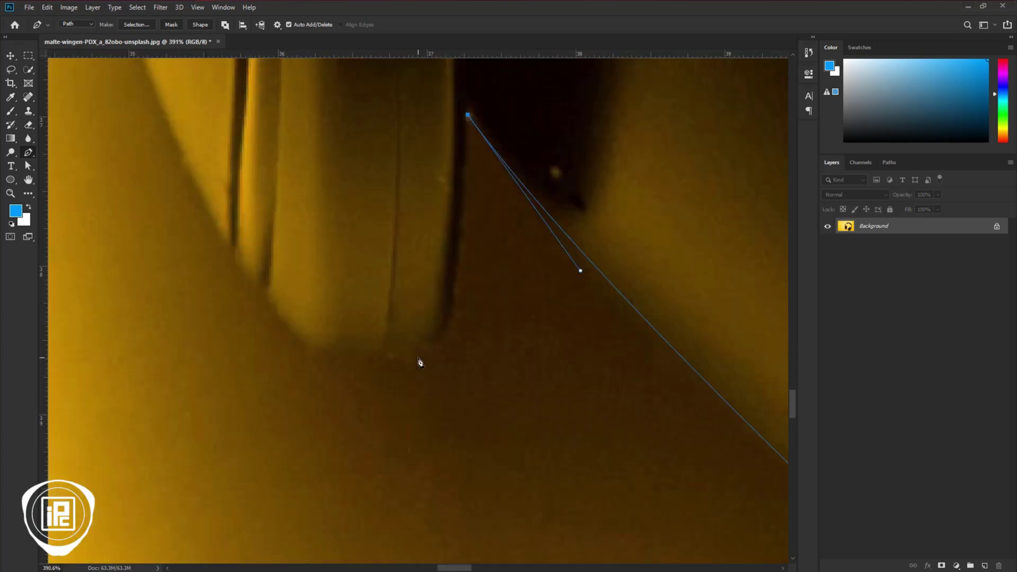
- Continue the path around the bottom of the left outer ear plate and onto its outer edge
left_click_drag(430, 350, 397, 363)
left_click_drag(312, 350, 293, 344)
left_click_drag(267, 288, 382, 364)
left_click(400, 396)
scroll(371, 256, "down", 3)
left_click_drag(371, 256, 415, 413)
left_click_drag(318, 202, 308, 146)
left_click_drag(329, 257, 367, 390)
left_click_drag(309, 157, 388, 329)
- Trace the outer edge of the left ear plate up to its top, ending in a corner point
scroll(388, 329, "down", 4)
left_click_drag(354, 151, 346, 108)
left_click_drag(354, 205, 355, 299)
left_click_drag(366, 353, 356, 556)
left_click_drag(360, 120, 384, 72)
left_click_drag(372, 199, 325, 384)
left_click(312, 305, "alt")
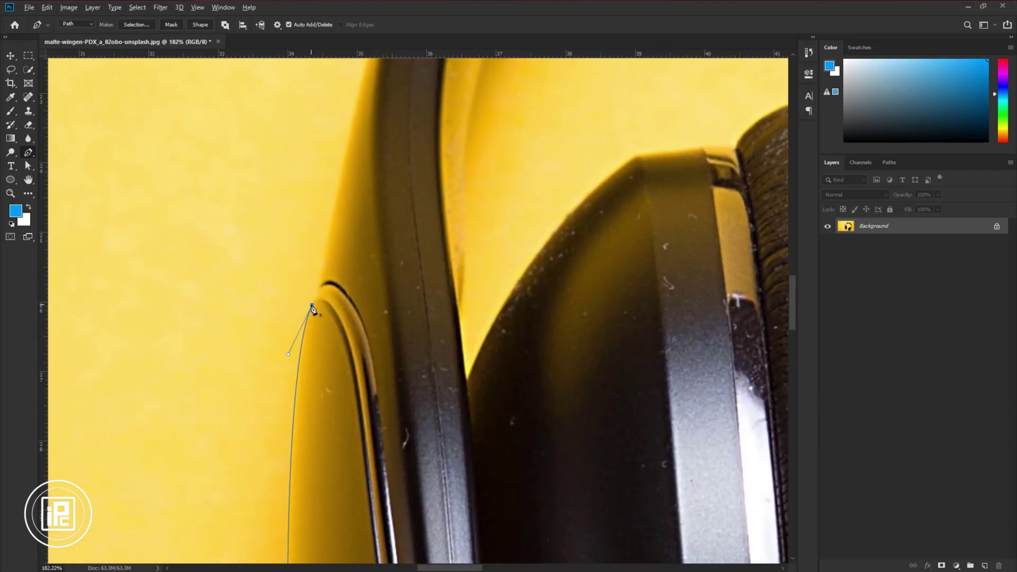
- Extend the path with curved segments up the outer edge of the left arm above the ear plate
scroll(329, 318, "up", 1)
scroll(334, 391, "up", 3)
left_click_drag(350, 197, 367, 154)
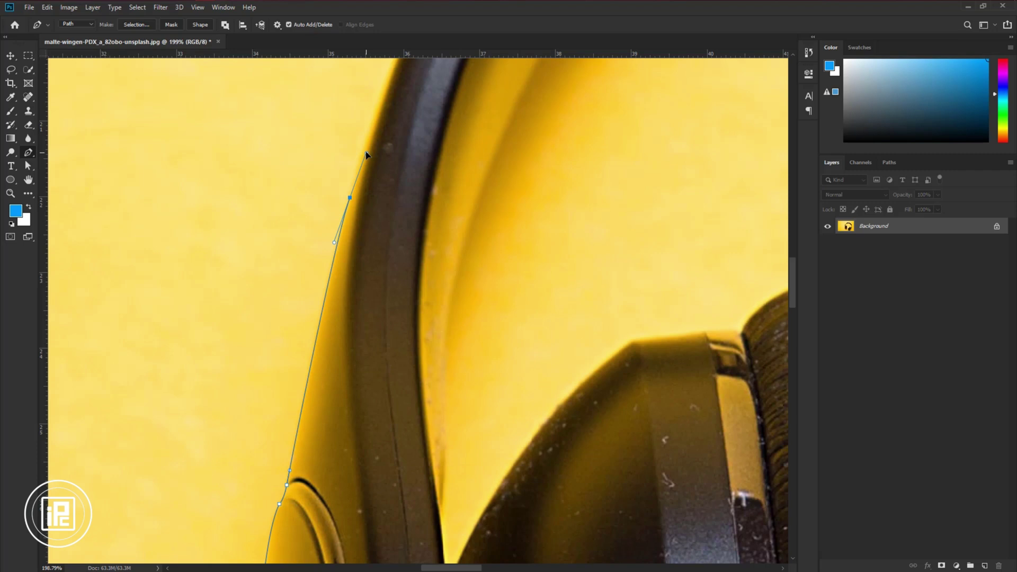
left_click_drag(334, 243, 321, 307)
left_click_drag(367, 245, 293, 468)
left_click_drag(358, 192, 381, 145)
left_click_drag(335, 237, 234, 441)
- Trace the outer edge of the left slider section up toward the padded headband
left_click_drag(401, 116, 411, 103)
left_click_drag(394, 127, 121, 493)
left_click_drag(489, 100, 511, 84)
left_click_drag(465, 117, 294, 248)
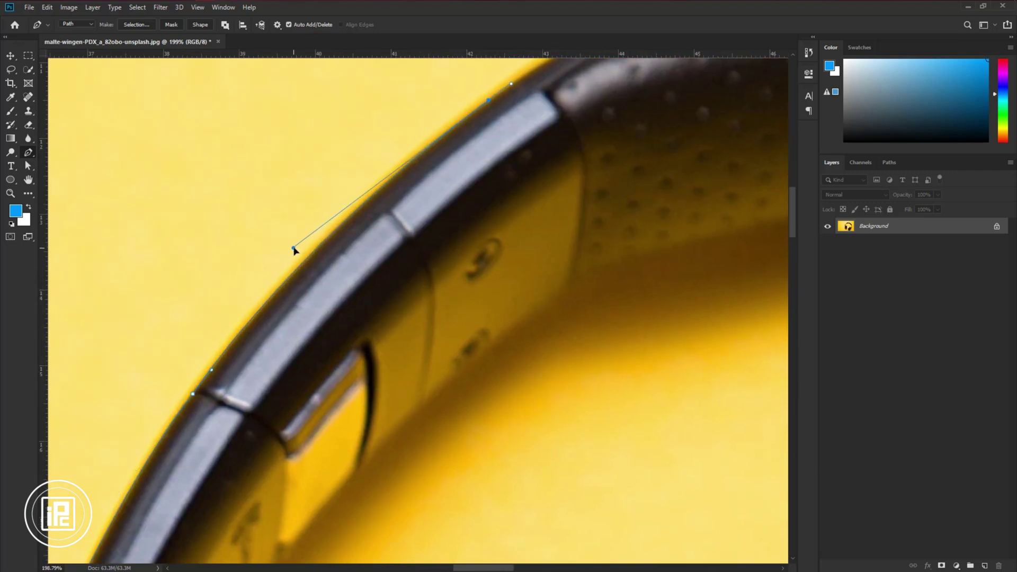
left_click_drag(455, 207, 144, 449)
- Follow the outer edge of the padded headband across its crown with long curved segments
left_click_drag(583, 143, 649, 125)
left_click_drag(516, 160, 386, 195)
left_click_drag(527, 231, 264, 353)
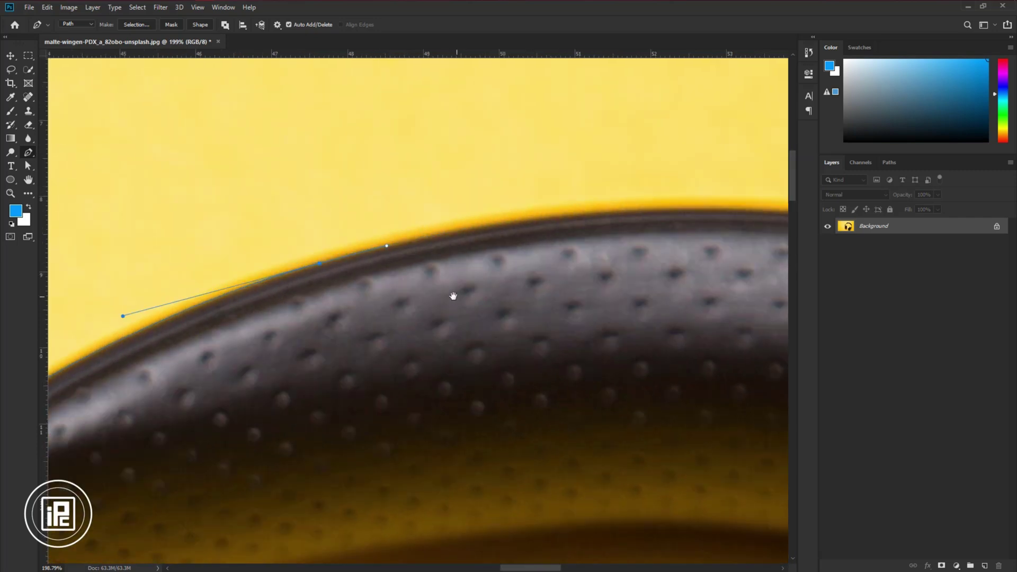
left_click_drag(454, 296, 263, 270)
left_click_drag(681, 195, 761, 209)
left_click_drag(603, 181, 447, 156)
left_click_drag(731, 360, 480, 280)
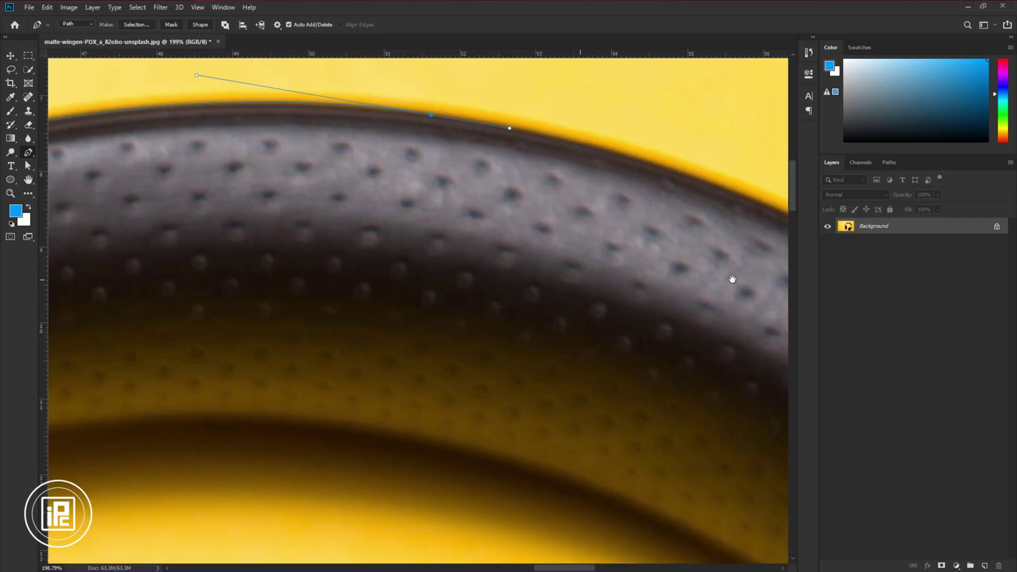
- Trace the headband's outer edge down its right shoulder, adjusting the curve handles to fit
scroll(733, 279, "right", 4)
scroll(733, 279, "up", 1)
scroll(466, 206, "right", 9)
scroll(465, 207, "down", 4)
left_click_drag(604, 384, 521, 283)
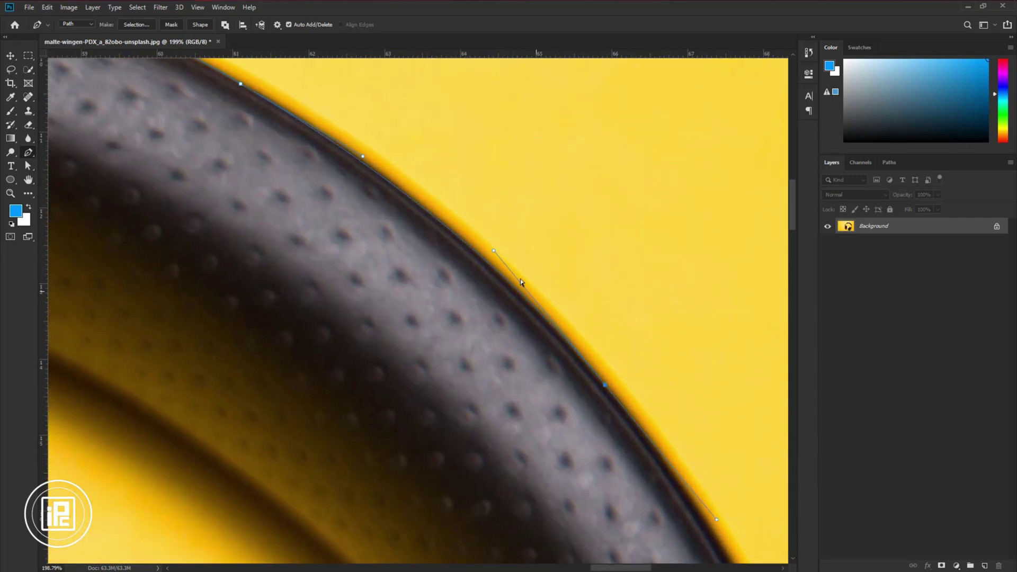
left_click_drag(494, 251, 454, 212)
scroll(454, 213, "down", 5)
scroll(531, 315, "up", 4)
- Continue the path down the outer edge of the right slider and upper right arm
left_click_drag(485, 383, 524, 490)
left_click_drag(559, 519, 554, 357)
scroll(556, 352, "down", 3)
left_click_drag(524, 396, 504, 504)
left_click_drag(544, 287, 567, 238)
left_click_drag(535, 388, 611, 169)
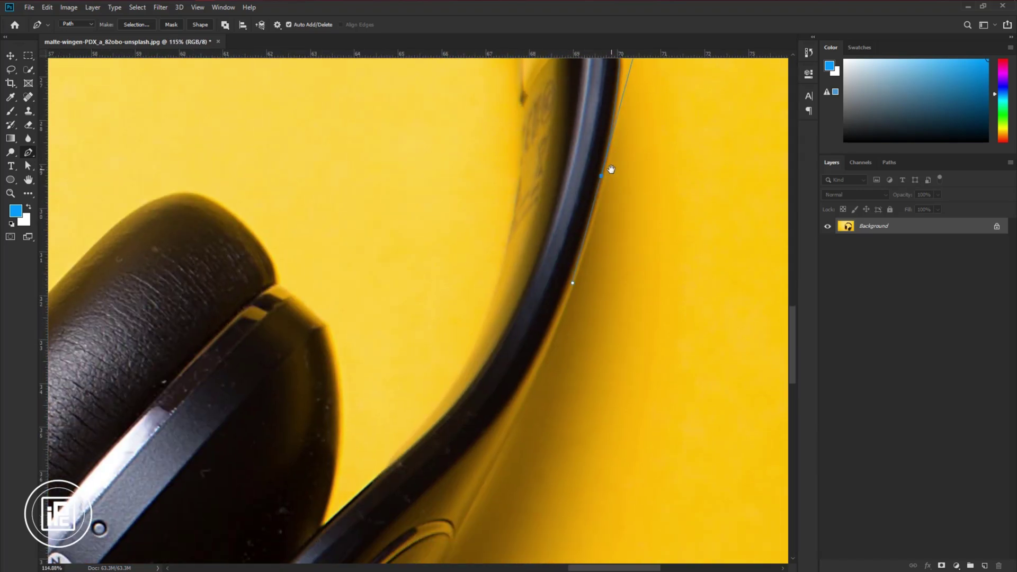
- Trace the lower right arm's outer edge down to the top corner of the right ear plate
scroll(499, 432, "down", 1)
scroll(497, 434, "up", 2)
scroll(483, 511, "down", 1)
left_click_drag(484, 513, 534, 345)
left_click_drag(509, 363, 459, 453)
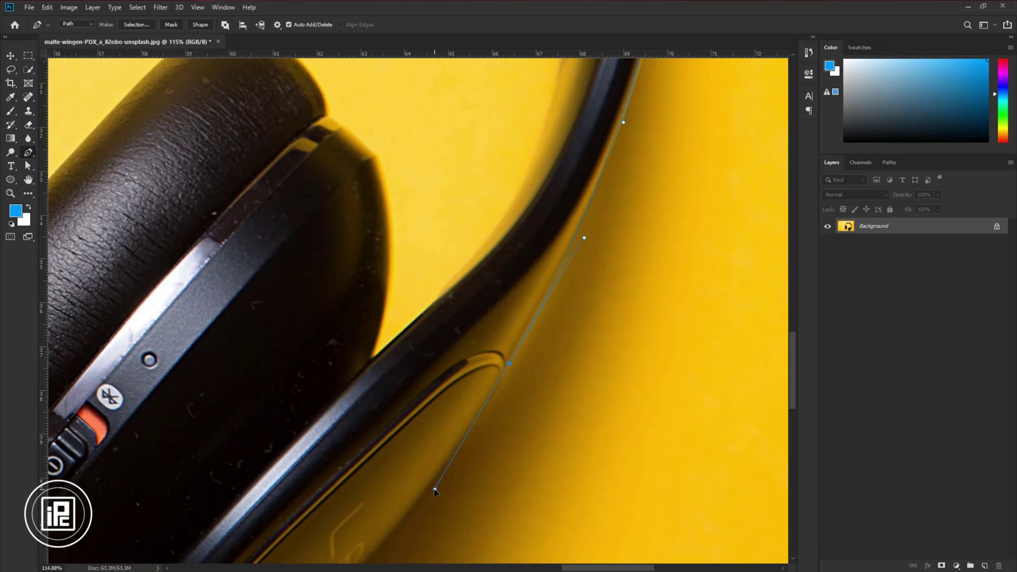
scroll(466, 458, "up", 5)
left_click(567, 230, "alt")
- Follow the outer edge of the right ear plate down toward its lower tip
left_click_drag(559, 245, 560, 253)
scroll(557, 298, "down", 3)
left_click_drag(516, 417, 615, 225)
left_click_drag(400, 409, 259, 545)
left_click_drag(541, 272, 569, 247)
left_click_drag(329, 544, 556, 359)
scroll(402, 421, "up", 3)
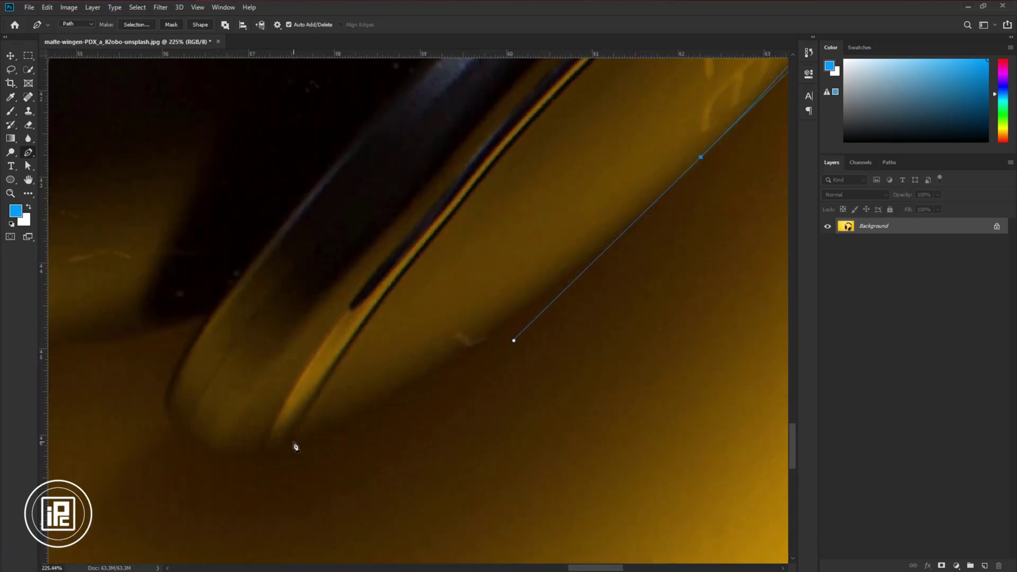
- Trace around the lower tip of the right ear plate using short segments and corner points
left_click_drag(293, 441, 209, 458)
left_click(294, 441, "alt")
left_click(268, 450, "alt")
left_click(225, 452, "alt")
left_click_drag(167, 404, 160, 370)
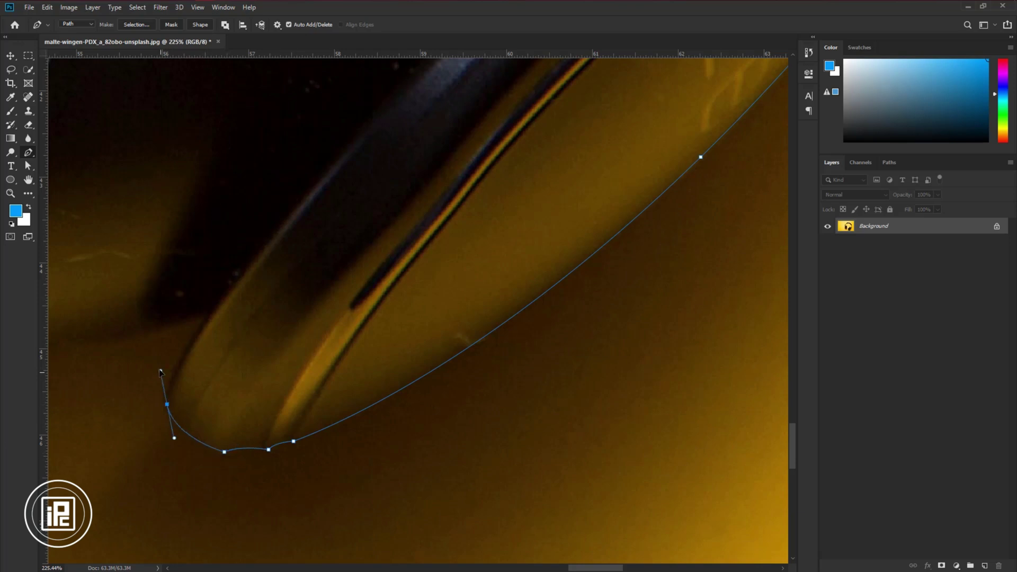
left_click_drag(209, 314, 198, 311)
- Trace the underside of the right ear cup housing up to where it meets the cushion
scroll(212, 313, "left", 5)
scroll(212, 313, "up", 1)
left_click_drag(371, 401, 423, 405)
left_click_drag(358, 401, 335, 395)
left_click_drag(287, 340, 281, 326)
left_click(288, 341, "alt")
mouse_move(256, 319)
left_mouse_down()
mouse_move(248, 309)
mouse_move(267, 330)
left_mouse_up()
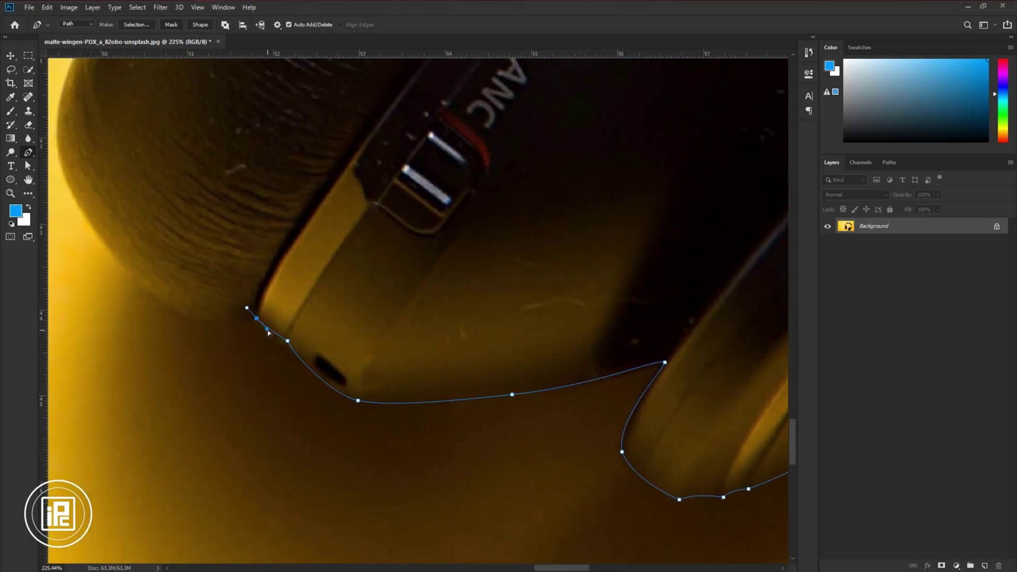
left_click(256, 319, "alt")
- Continue the path around the rounded lower end of the right ear cushion
left_click_drag(192, 300, 414, 387)
left_click_drag(383, 386, 356, 412)
left_click_drag(294, 282, 314, 216)
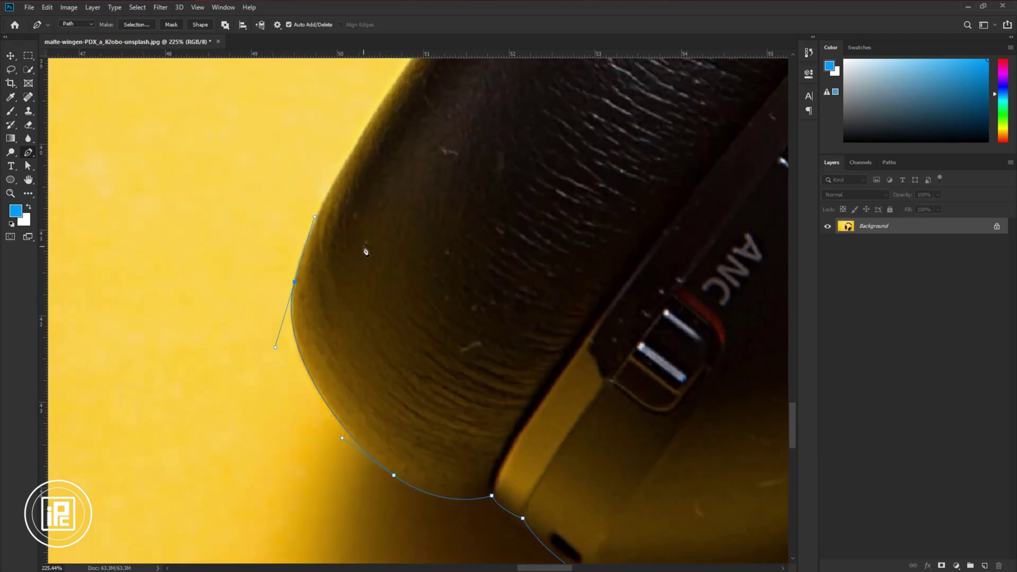
scroll(365, 251, "down", 3)
scroll(399, 375, "up", 2)
scroll(399, 374, "right", 2)
- Trace the right cushion's long edge and rounded top down to the seam with the housing
left_click_drag(523, 147, 316, 377)
left_click_drag(617, 104, 386, 340)
left_click_drag(519, 148, 546, 125)
left_click_drag(713, 220, 654, 234)
left_click_drag(597, 148, 651, 193)
left_click(655, 237)
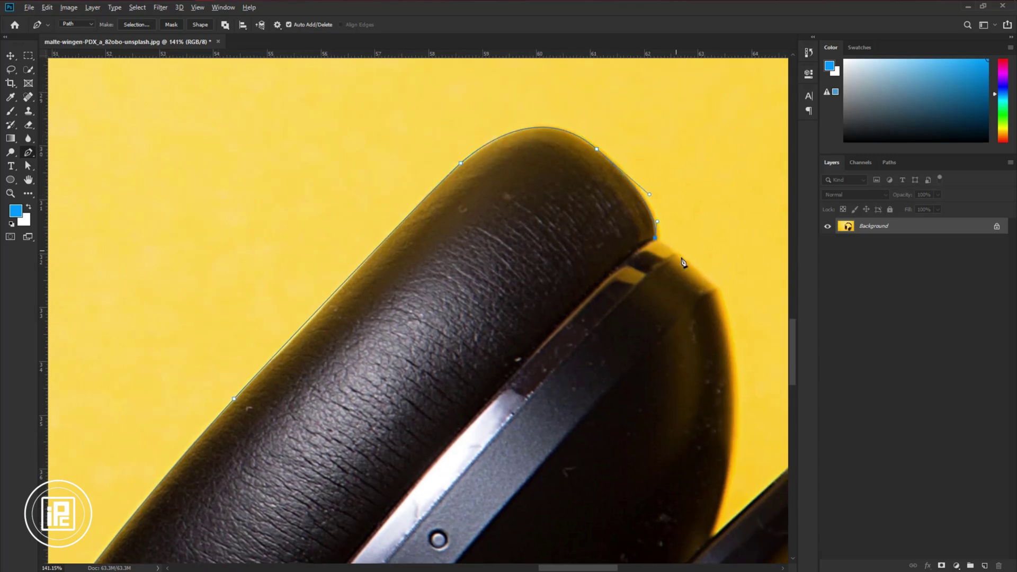
- Trace the right ear cup housing's upper edge down to its junction with the arm
scroll(681, 261, "right", 2)
scroll(682, 261, "down", 1)
left_click_drag(635, 250, 656, 286)
left_click_drag(633, 495, 620, 334)
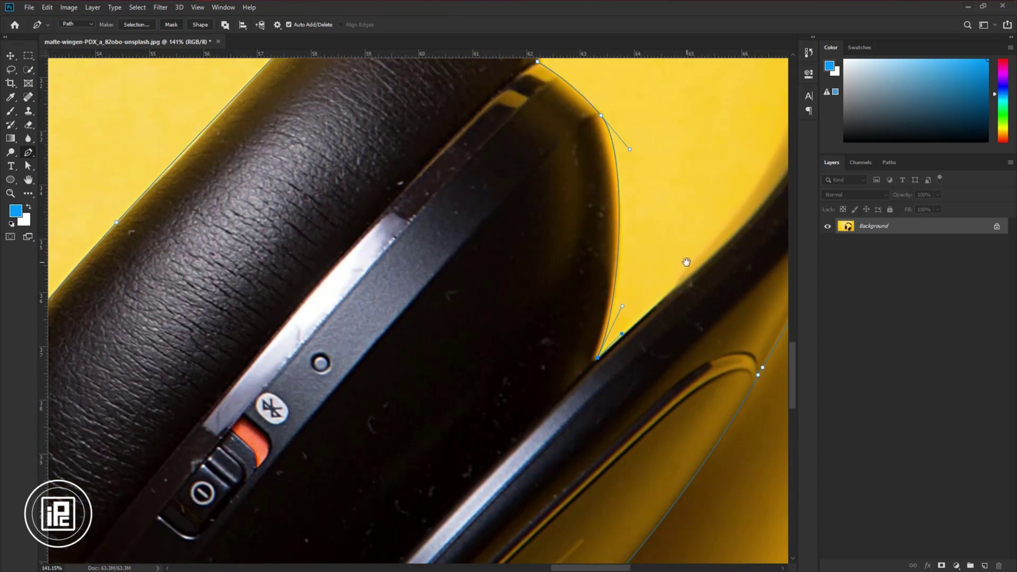
- Follow the inner edge of the right arm upward from the ear cup with curved segments
left_click_drag(685, 263, 514, 382)
left_click_drag(505, 398, 517, 381)
left_click_drag(619, 231, 534, 304)
left_click_drag(534, 304, 568, 210)
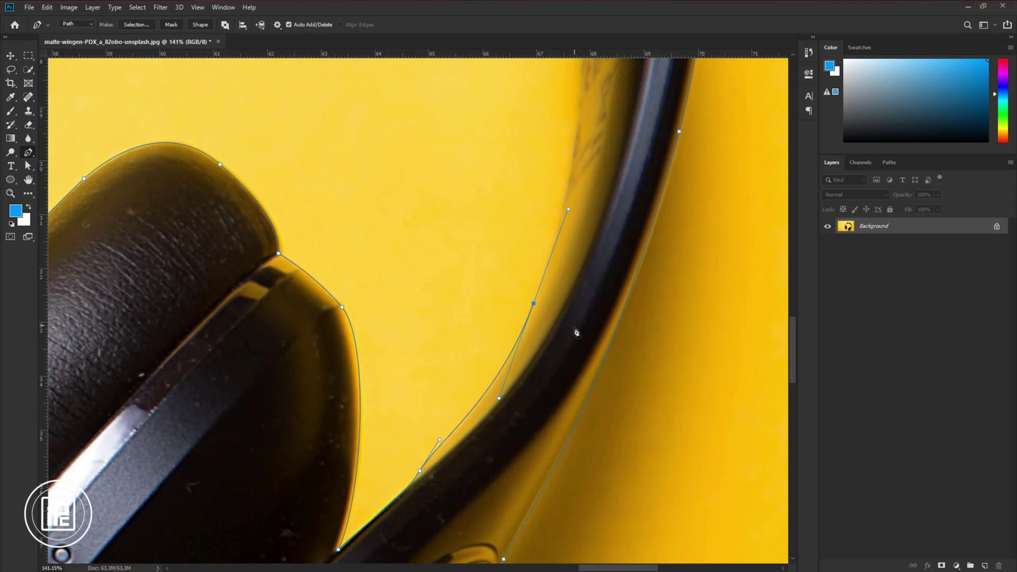
left_click_drag(575, 327, 576, 488)
scroll(595, 328, "down", 3)
scroll(599, 317, "up", 5)
- Trace the inner edge of the right slider section up onto the start of the headband padding
left_click_drag(603, 319, 616, 208)
left_click_drag(607, 274, 607, 340)
left_click_drag(620, 185, 597, 345)
left_click(620, 186, "alt")
left_click_drag(600, 247, 595, 199)
left_click_drag(594, 196, 644, 329)
left_click_drag(619, 181, 605, 139)
left_click_drag(599, 170, 637, 347)
left_click_drag(643, 301, 641, 289)
left_click_drag(656, 335, 738, 470)
left_click_drag(660, 333, 632, 290)
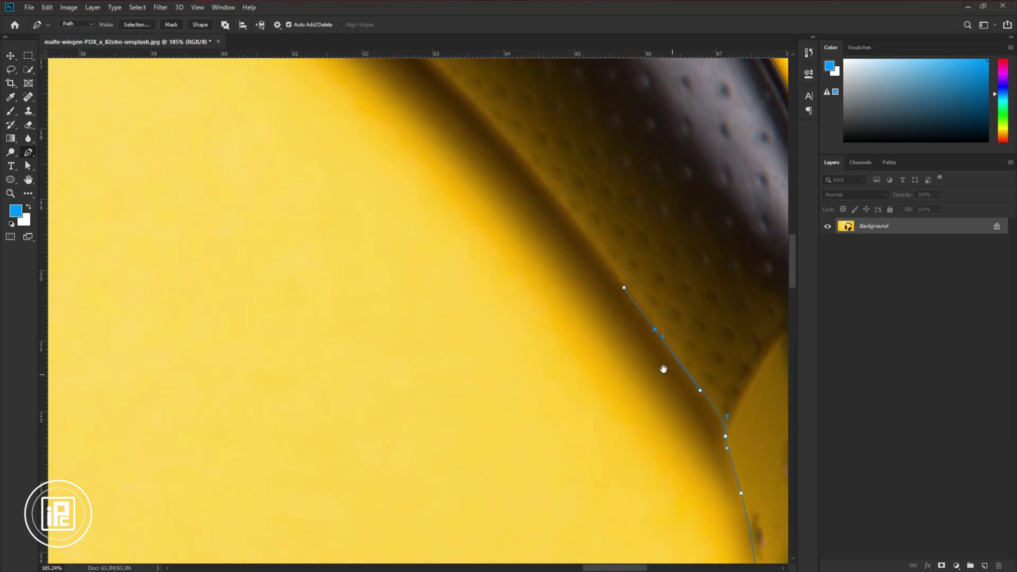
- Trace the headband padding's inner edge across the arch, reshaping the segment at its crown
scroll(663, 368, "up", 6)
scroll(662, 367, "left", 2)
left_click_drag(445, 169, 741, 415)
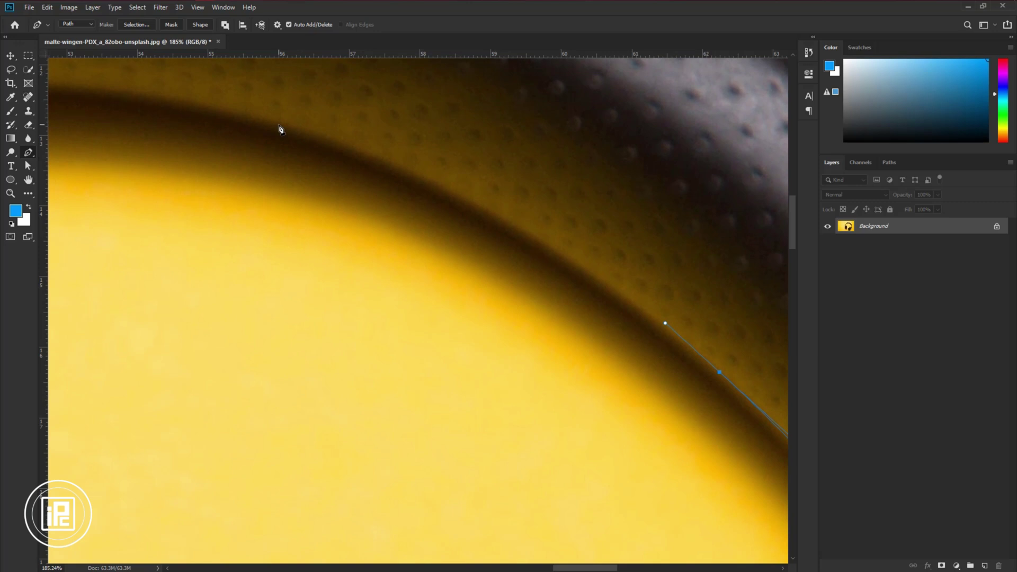
left_click_drag(279, 122, 189, 97)
left_click_drag(373, 145, 467, 168)
left_click_drag(354, 178, 795, 299)
left_click_drag(196, 229, 56, 256)
left_click_drag(336, 201, 451, 178)
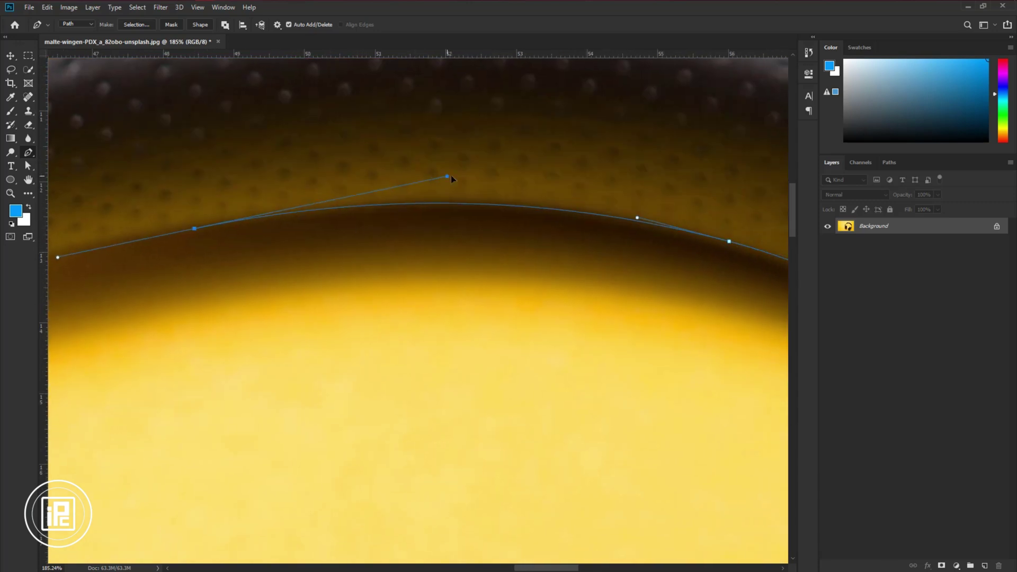
left_click_drag(185, 291, 692, 188)
- Trace around the left end of the padding and along the left slider's inner edge
left_click_drag(350, 204, 394, 185)
left_click(350, 204, "alt")
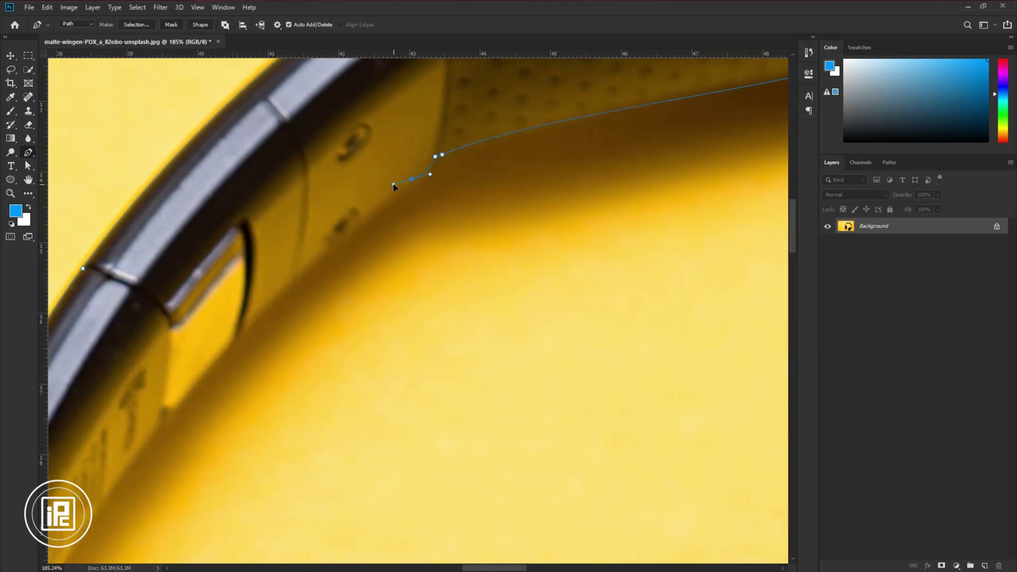
left_click_drag(229, 356, 217, 370)
left_click_drag(245, 334, 445, 204)
- Follow the small notch and hinge opening on the left slider's inner edge with closely spaced points
scroll(445, 202, "up", 3)
left_click(444, 200, "alt")
scroll(433, 209, "up", 4)
left_click(432, 208)
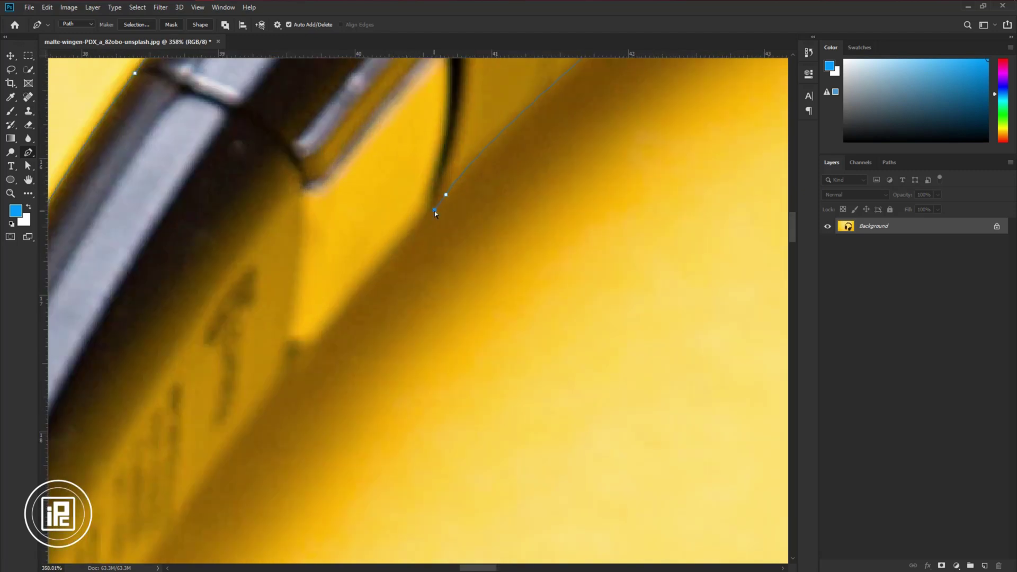
left_click_drag(321, 332, 425, 272)
- Trace the inner edge of the left arm down toward the left ear cup
scroll(418, 323, "down", 5)
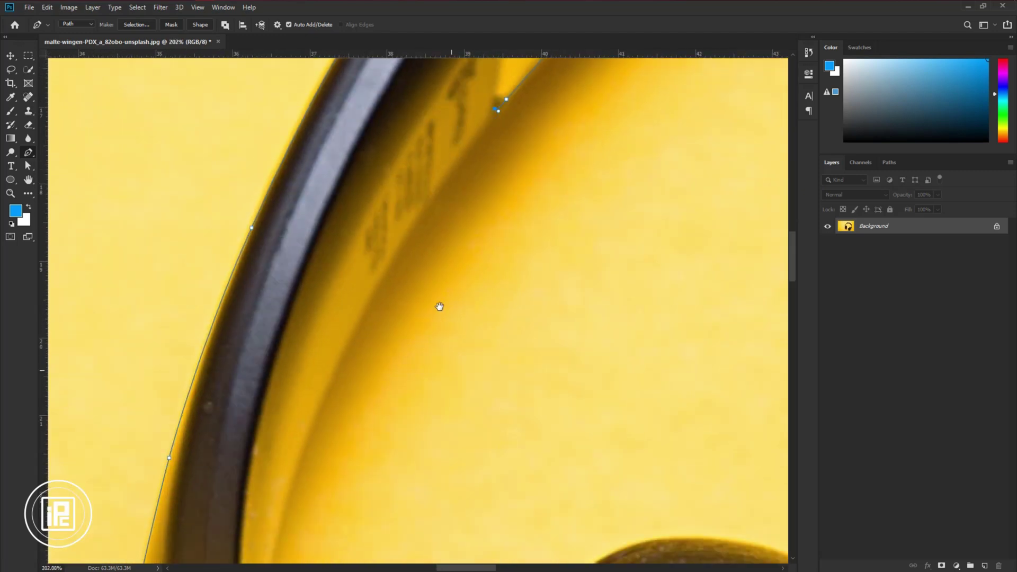
left_click_drag(265, 437, 317, 262)
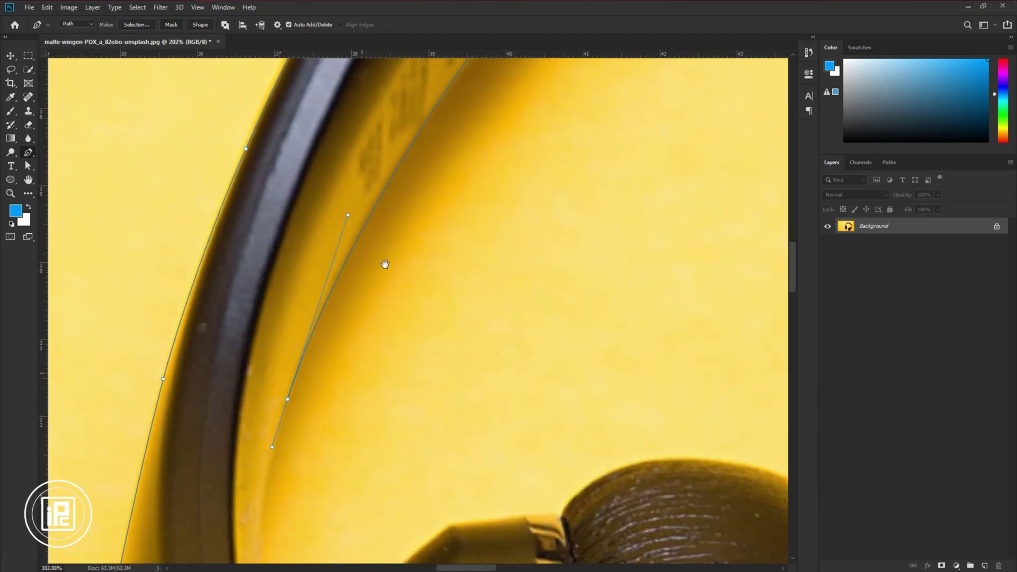
scroll(384, 266, "down", 5)
left_click_drag(263, 301, 272, 482)
left_click(260, 383, "alt")
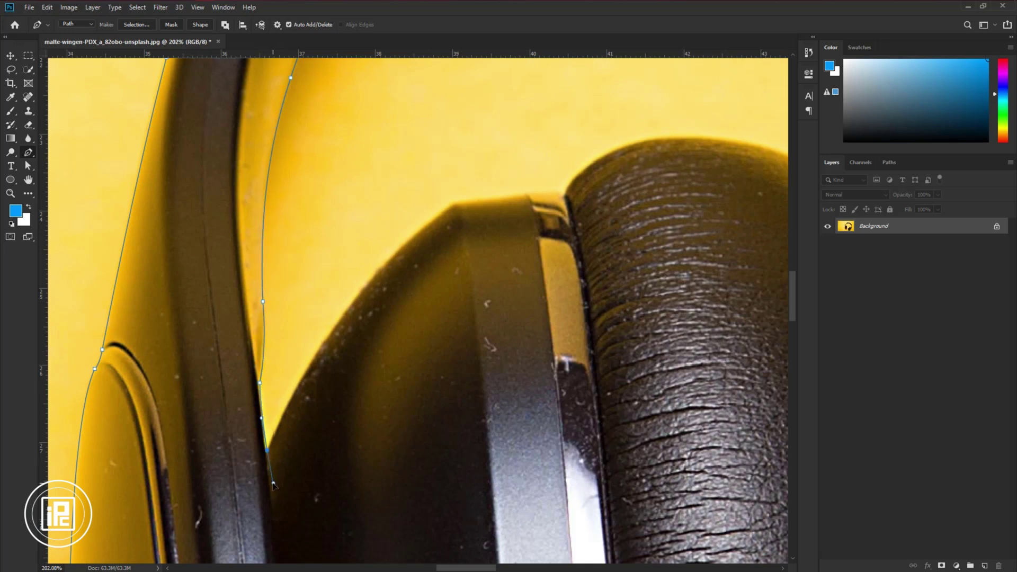
- Refine the path into the narrow gap between the left arm and ear cup, ending in corner points
scroll(268, 452, "up", 4)
left_click_drag(252, 379, 249, 358)
left_click_drag(250, 304, 249, 307)
left_click_drag(249, 359, 259, 401)
left_click(265, 449, "alt")
left_click(268, 448)
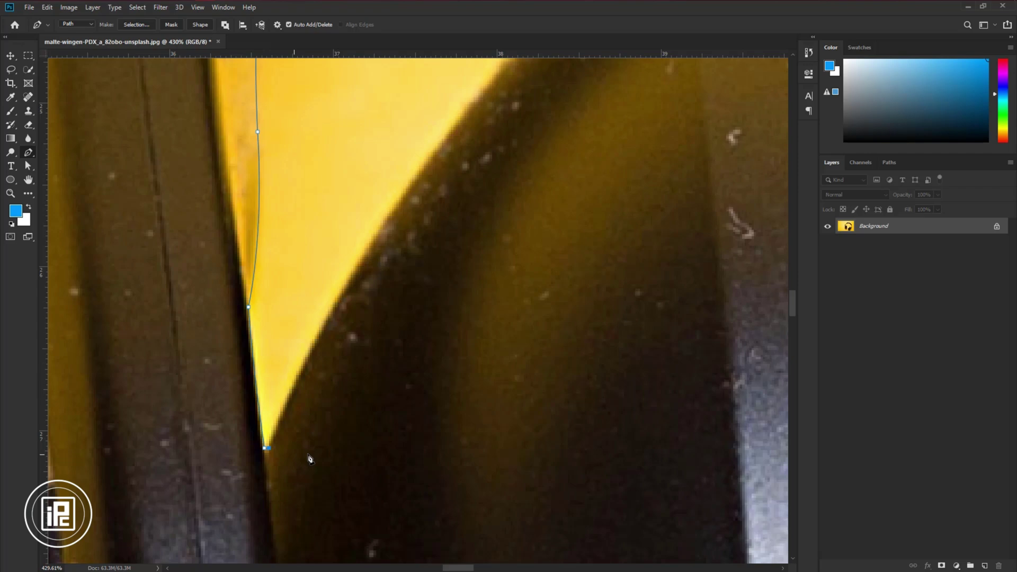
- Trace the left ear cup housing's curved edge up to its top corner and set a corner point
scroll(328, 451, "down", 3)
left_click_drag(531, 71, 562, 50)
left_click_drag(498, 92, 313, 225)
left_click_drag(463, 223, 286, 379)
left_click(354, 227, "alt")
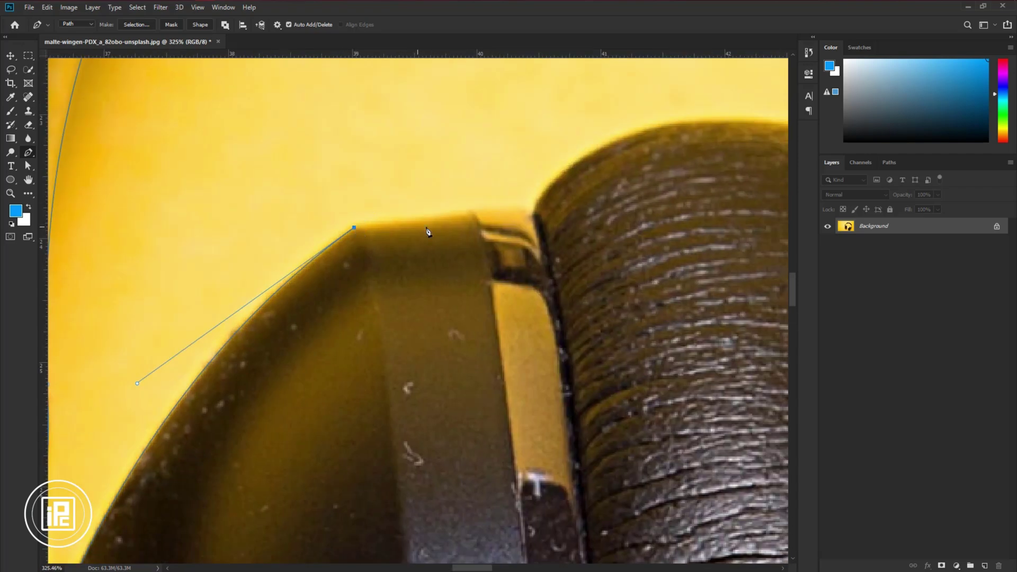
- Continue the path across the left ear cup's top rim and over the upper curve of its cushion
left_click(471, 212)
left_click(477, 212)
left_click(533, 213)
left_click_drag(689, 185, 462, 268)
left_click_drag(558, 207, 547, 140)
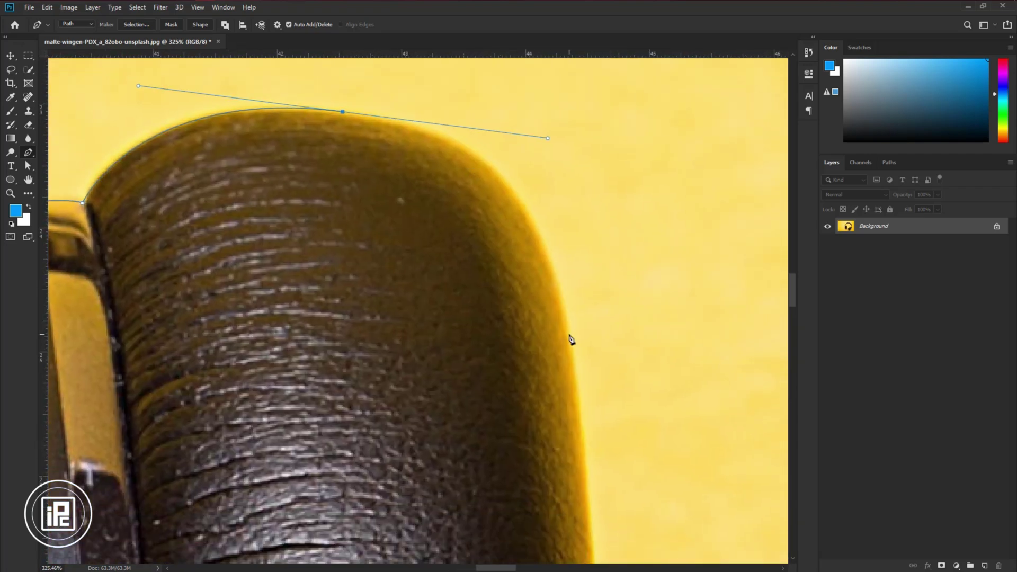
- Trace the outer edge of the left ear cushion down to its lower corner with curved path points
left_click_drag(570, 340, 577, 477)
left_click_drag(578, 480, 523, 442)
scroll(522, 407, "down", 10)
left_click_drag(532, 455, 496, 175)
left_click_drag(498, 254, 502, 285)
left_click_drag(523, 344, 532, 170)
left_click_drag(509, 360, 489, 418)
- Trace the left cushion's bottom edge to the housing seam and close the path at its starting point
scroll(389, 428, "up", 4)
left_click_drag(389, 428, 379, 353)
left_click_drag(380, 353, 434, 350)
scroll(433, 349, "up", 4)
left_click(462, 346, "alt")
left_click_drag(379, 308, 352, 278)
left_click(378, 307, "alt")
left_click_drag(336, 324, 417, 312)
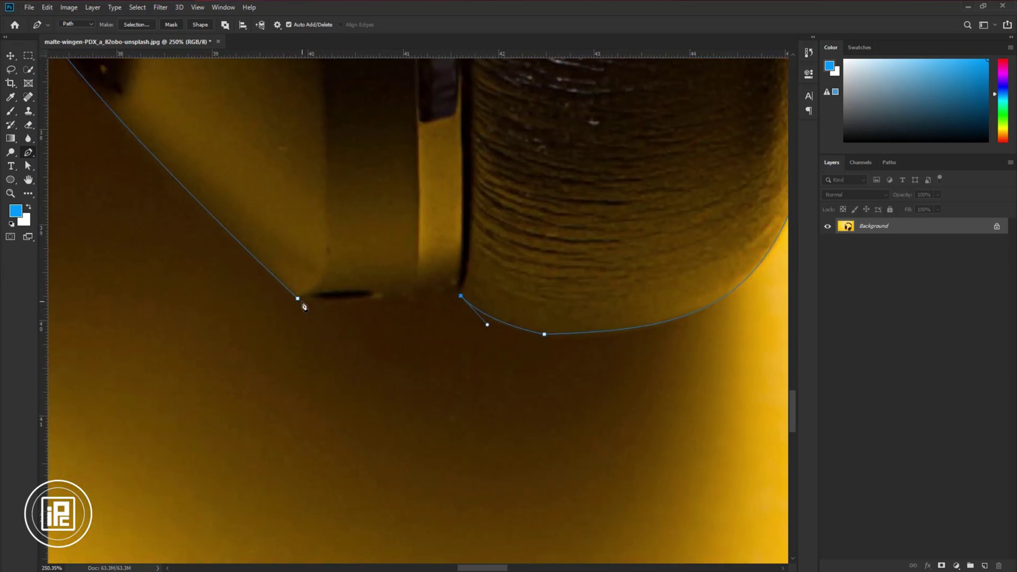
left_click(298, 298)
- Duplicate the Background layer
key("ctrl+0")
scroll(362, 365, "down", 3)
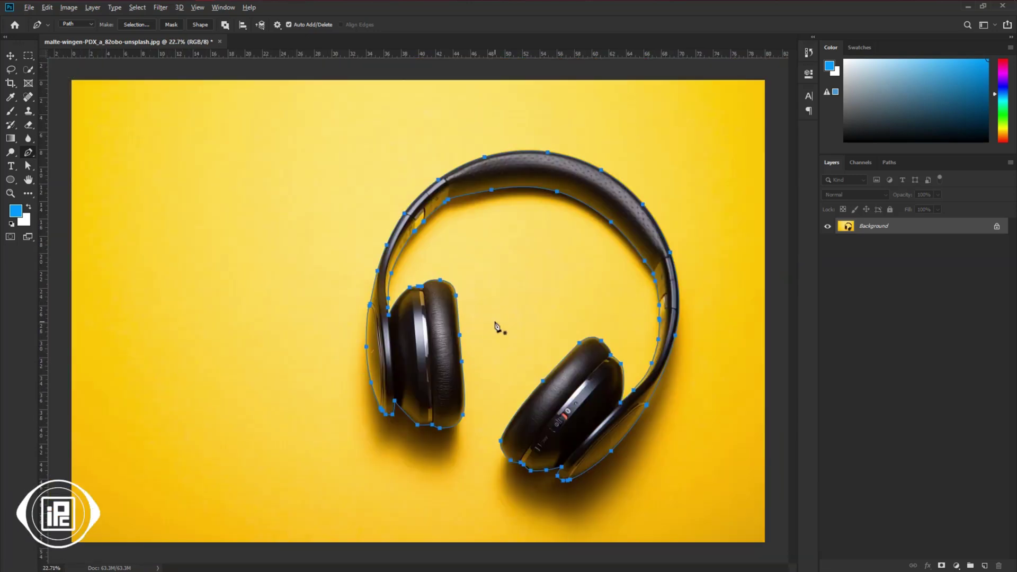
scroll(494, 321, "up", 3)
left_click_drag(522, 303, 493, 319)
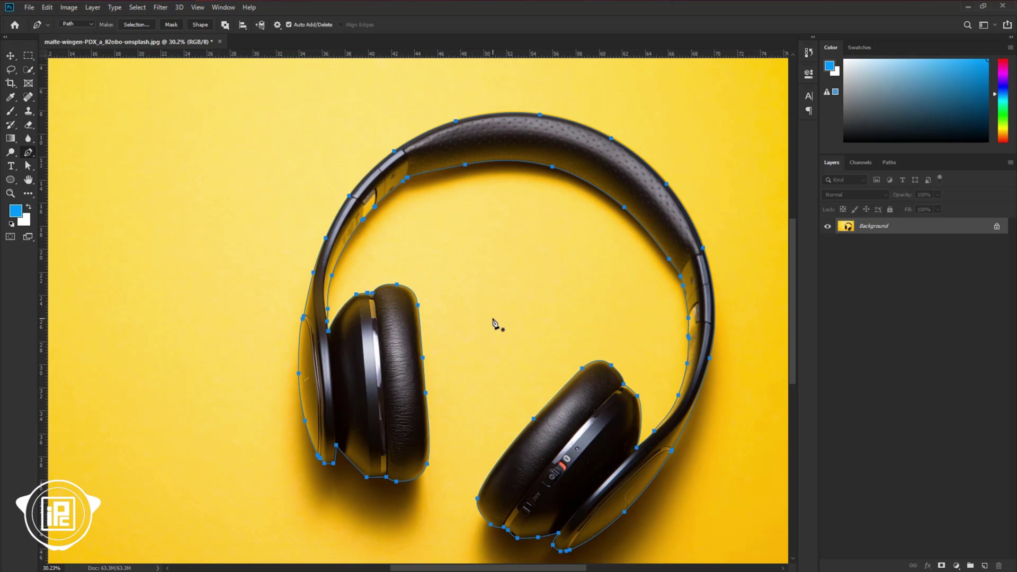
scroll(495, 325, "down", 2)
scroll(494, 324, "up", 2)
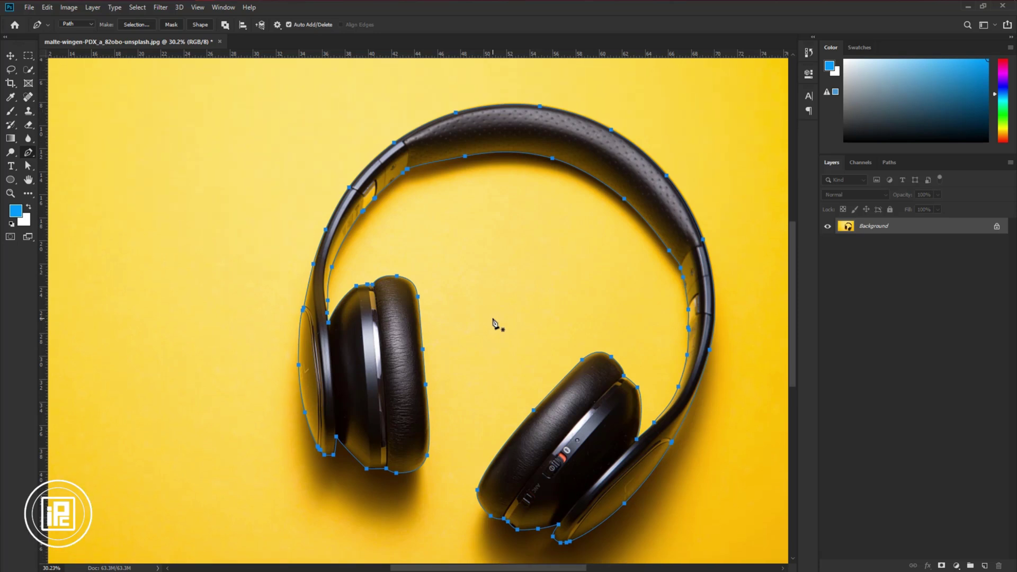
left_click_drag(932, 227, 982, 565)
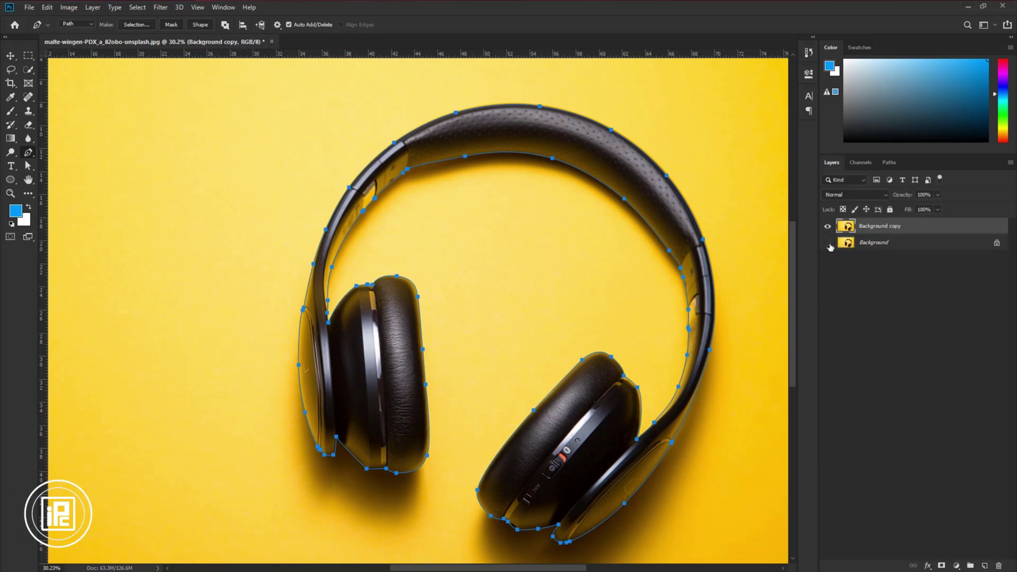
- With the original Background hidden, convert the headphone path into a selection and copy it to a new layer
key("ctrl+Return")
left_click(827, 243)
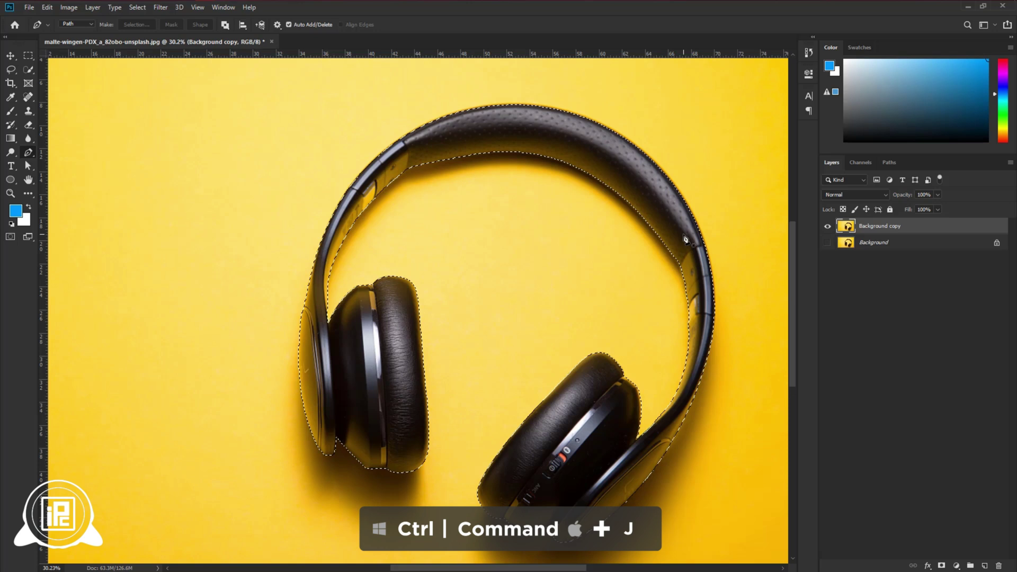
key("ctrl+j")
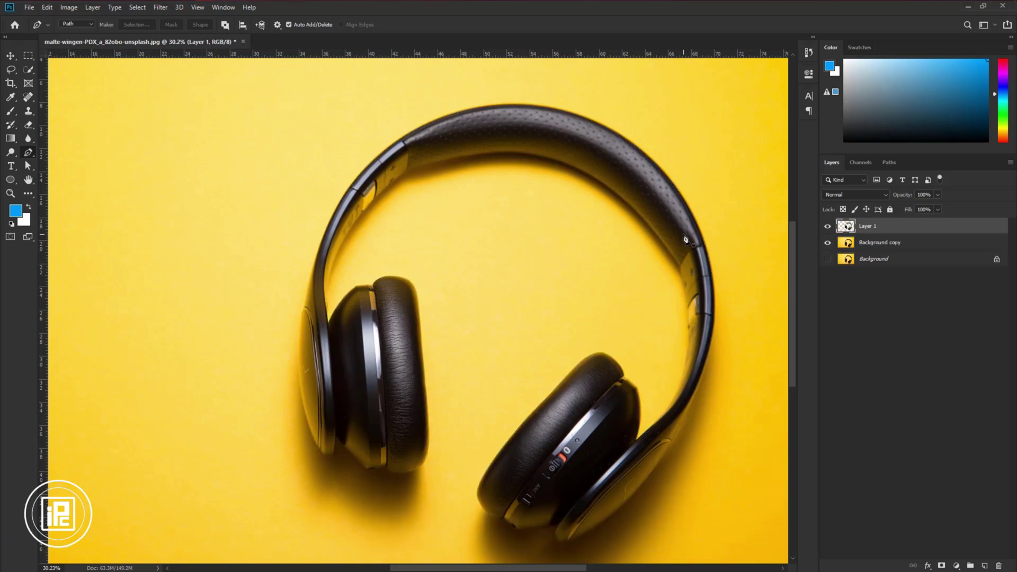
- Add a white (ffffff) Solid Color fill layer and place it directly beneath the headphone cutout layer
left_click(956, 565)
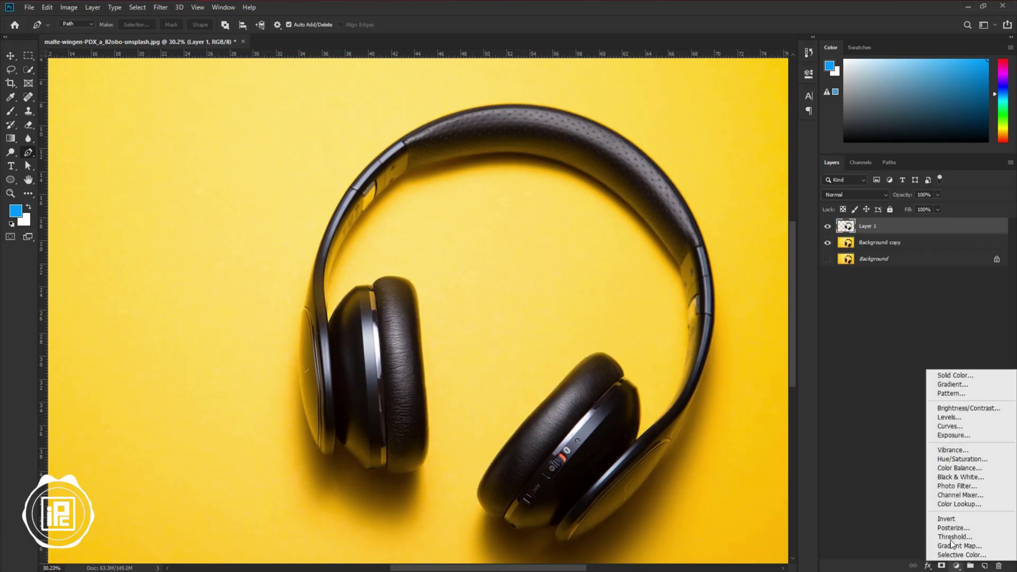
left_click(962, 376)
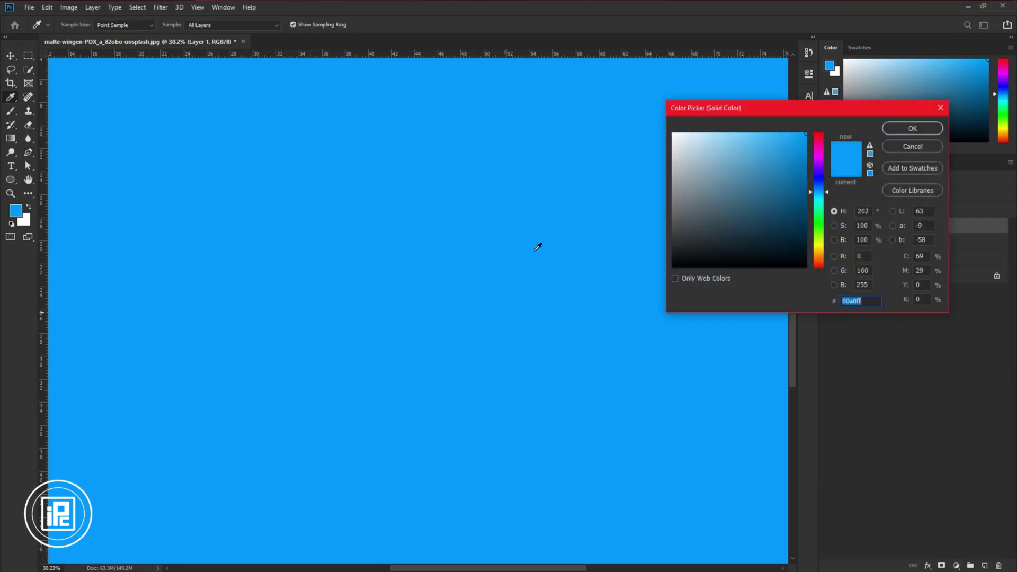
left_click_drag(678, 151, 664, 126)
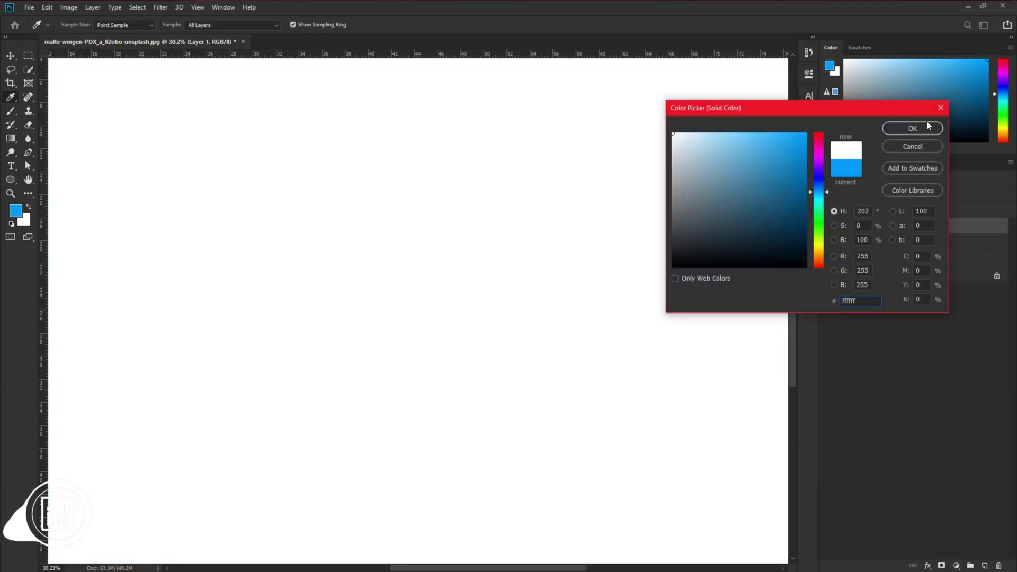
left_click(913, 128)
left_click_drag(903, 227, 902, 244)
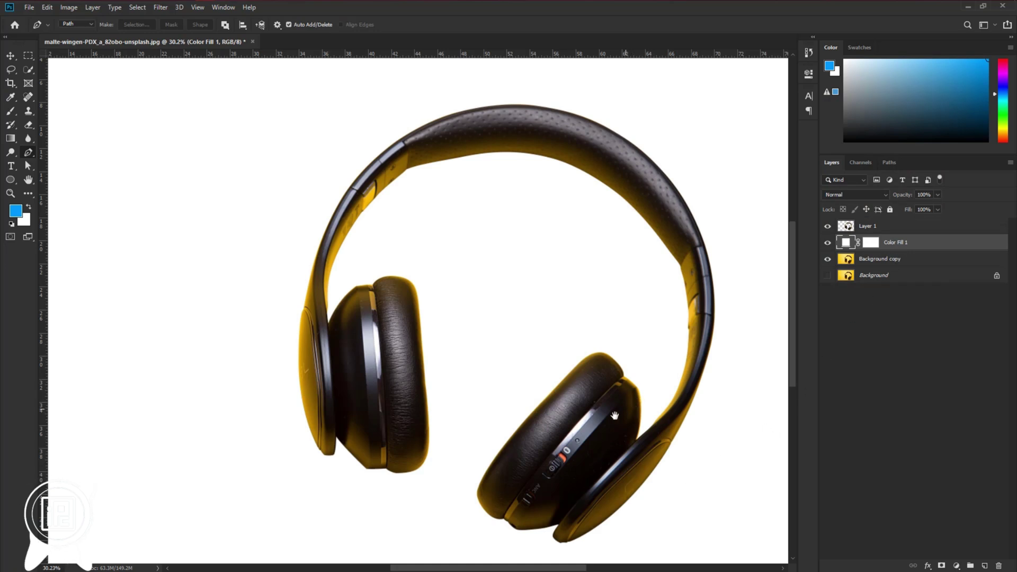
- Examine the headphone cutout's edges and inner surfaces for leftover background color
scroll(632, 390, "down", 3)
scroll(546, 382, "up", 2)
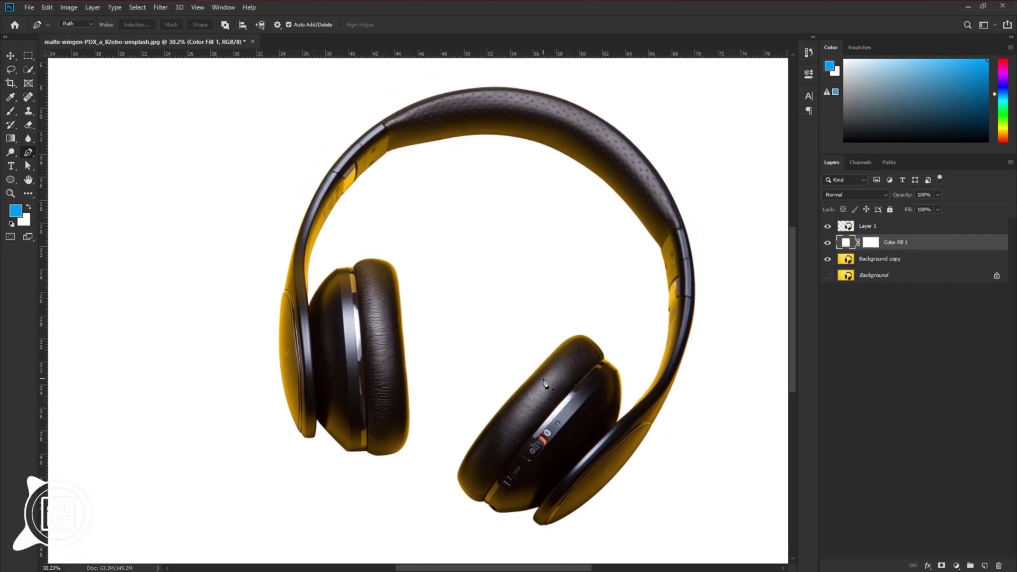
left_click(10, 55)
scroll(676, 316, "up", 1)
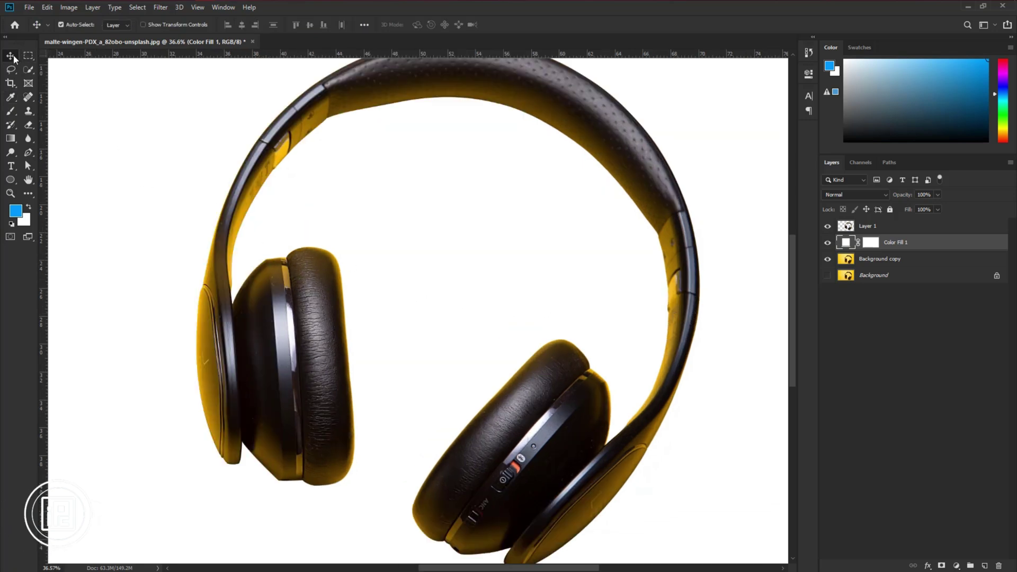
scroll(619, 314, "up", 1)
scroll(620, 314, "down", 1)
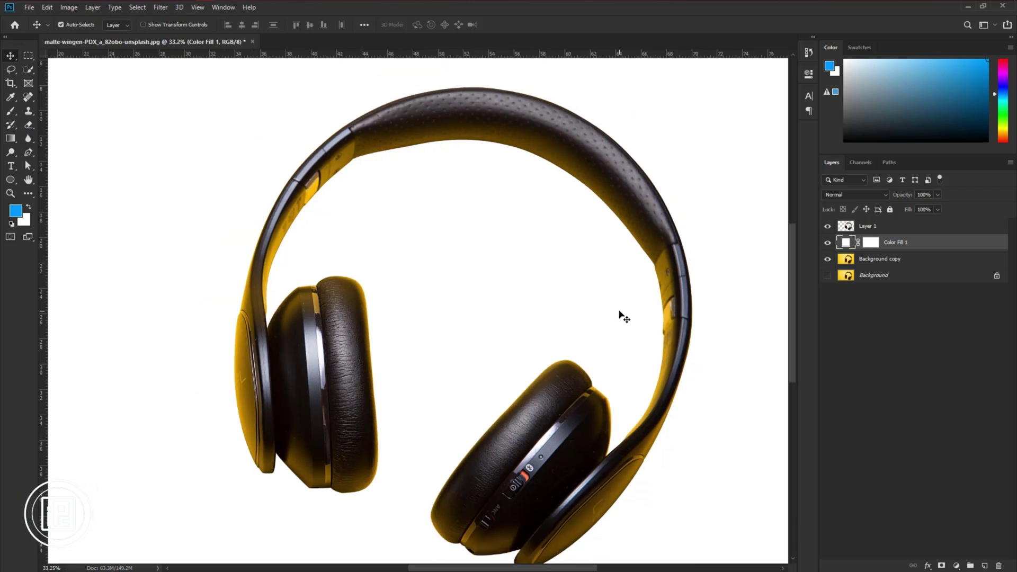
scroll(627, 317, "up", 1)
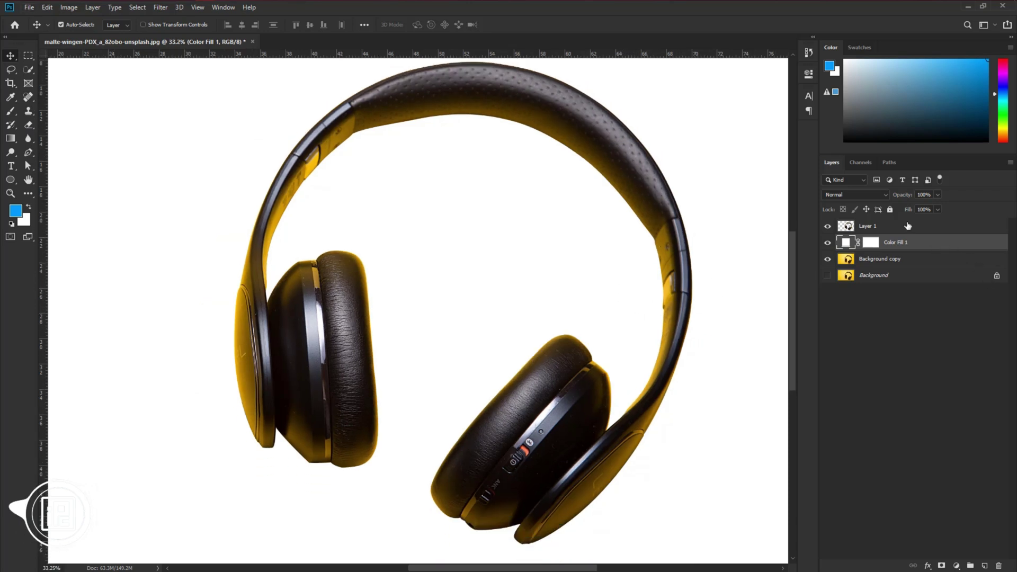
- Add a Hue/Saturation adjustment above the headphone cutout and clip it to that layer
left_click(908, 226)
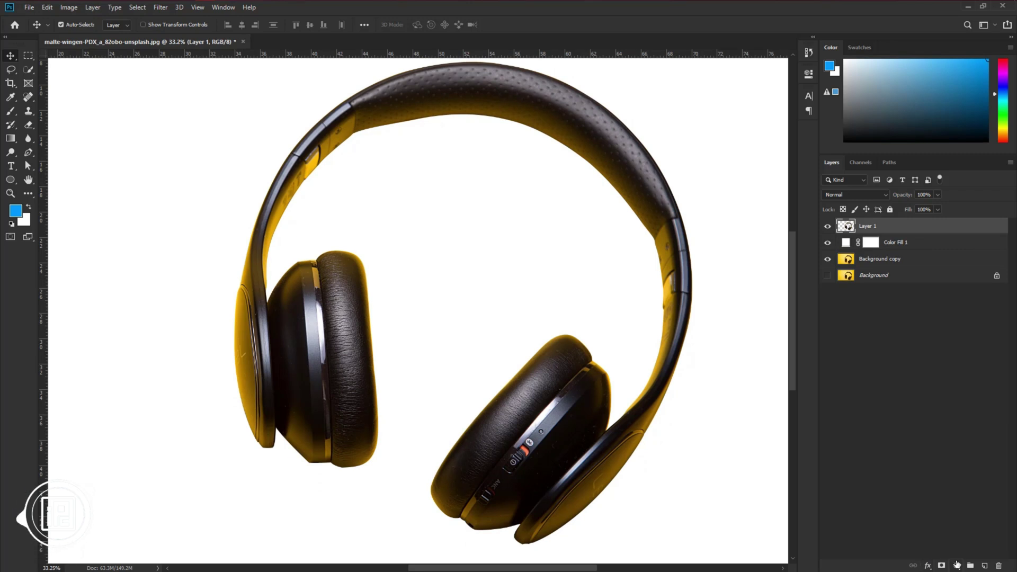
left_click(957, 564)
left_click(978, 458)
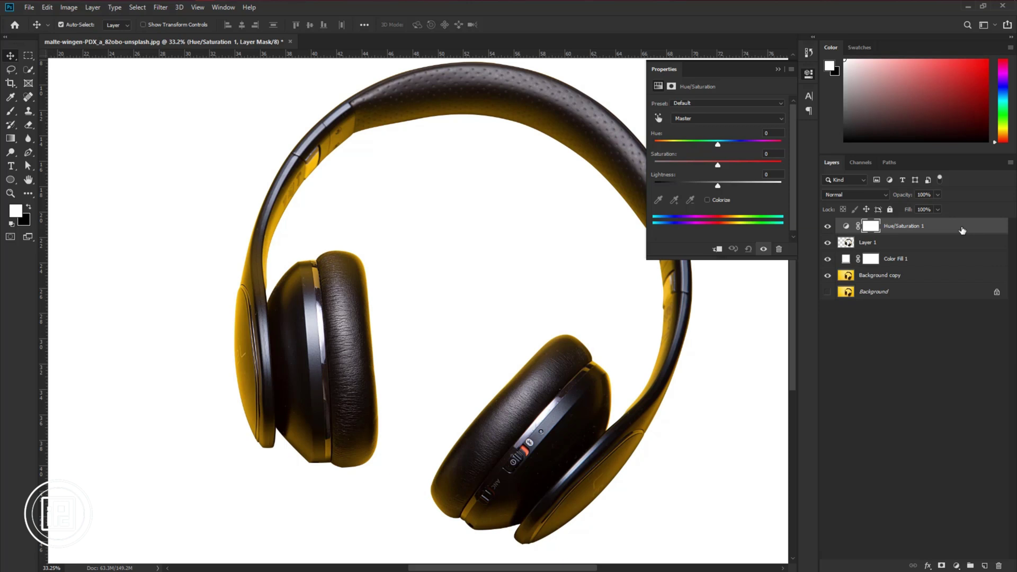
right_click(962, 231)
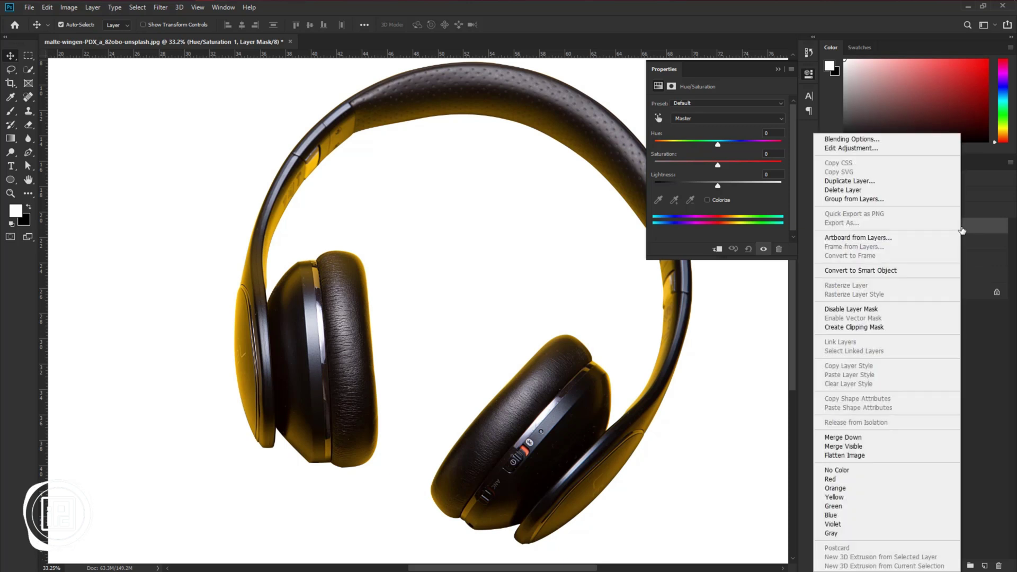
left_click(865, 328)
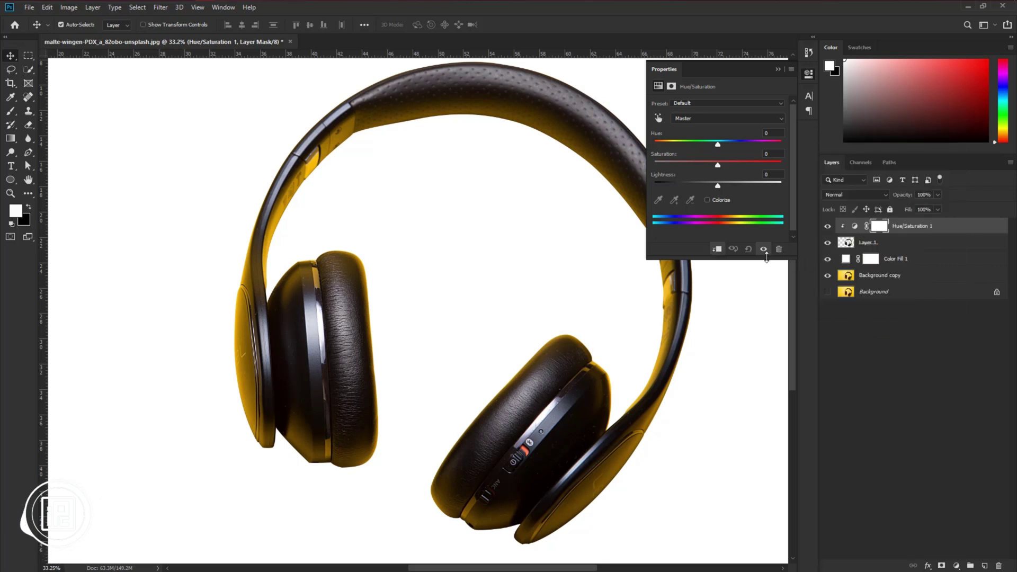
left_click(716, 249)
left_click(715, 249)
- Sample the yellow spill on the left slider and set the Yellows to saturation -100 and lightness -29
left_click(658, 117)
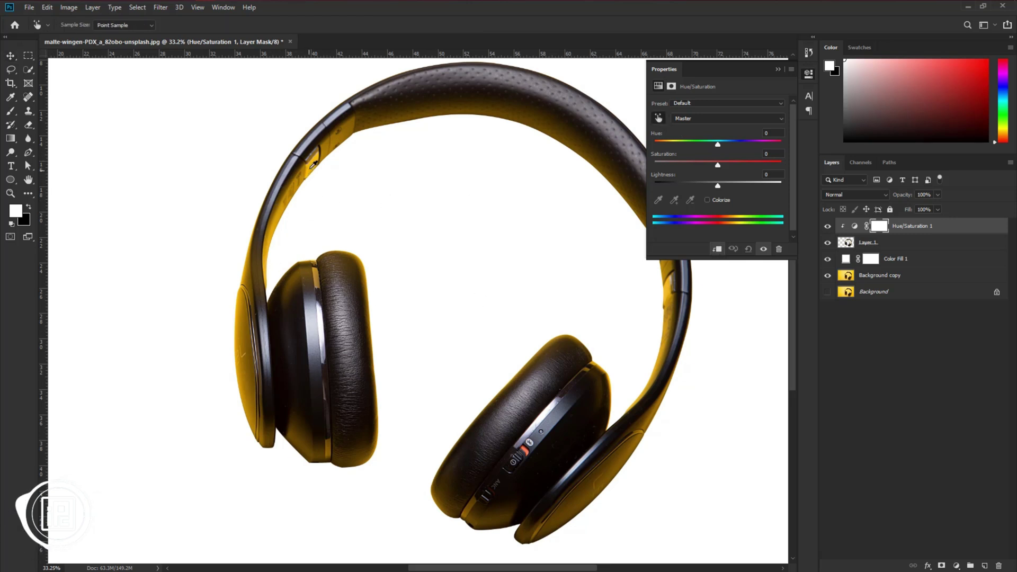
left_click_drag(313, 165, 226, 170)
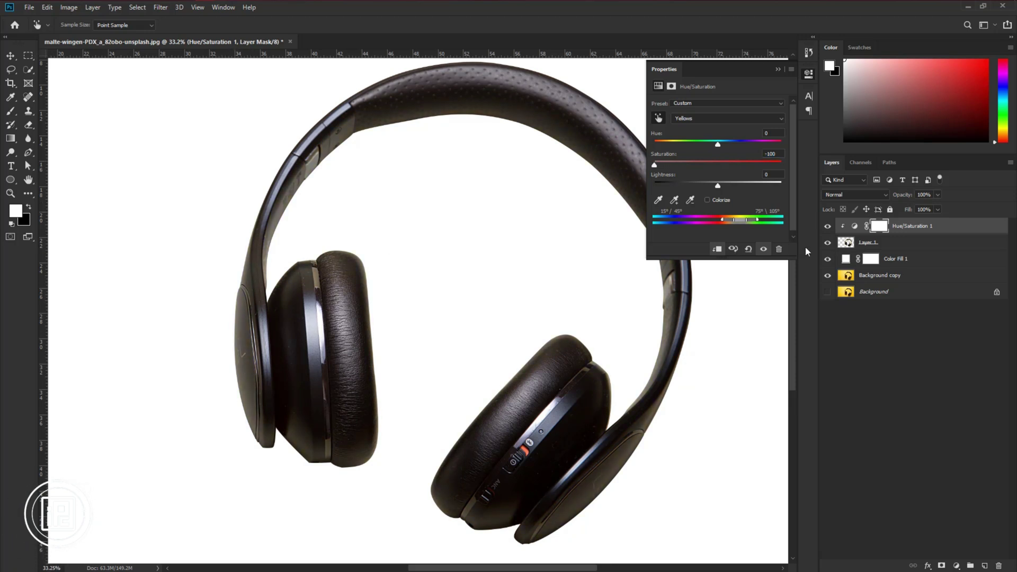
left_click_drag(718, 187, 700, 190)
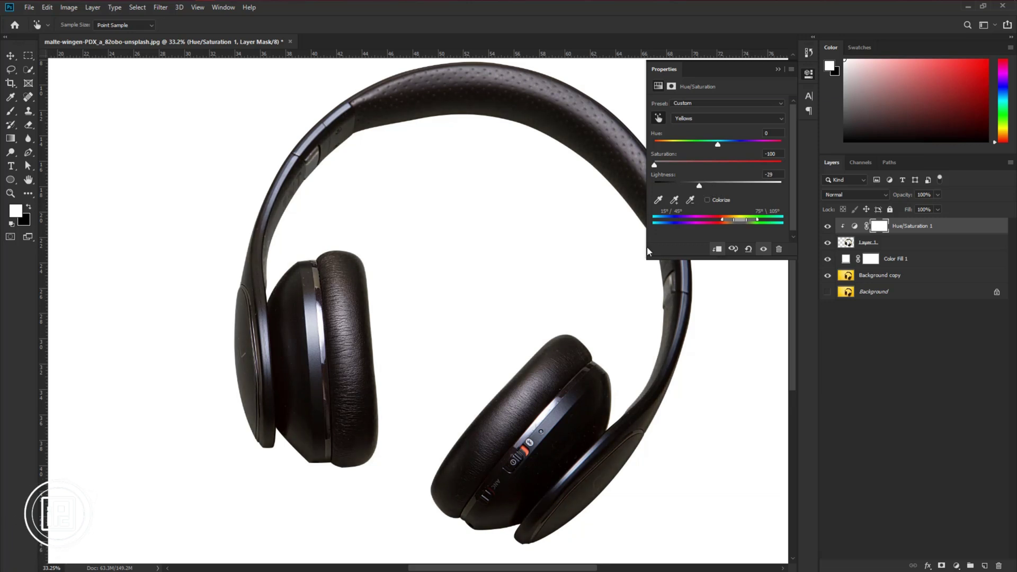
- Leave the Hue/Saturation adjustment, collapse its properties and view the whole headphones on the white background
key("v")
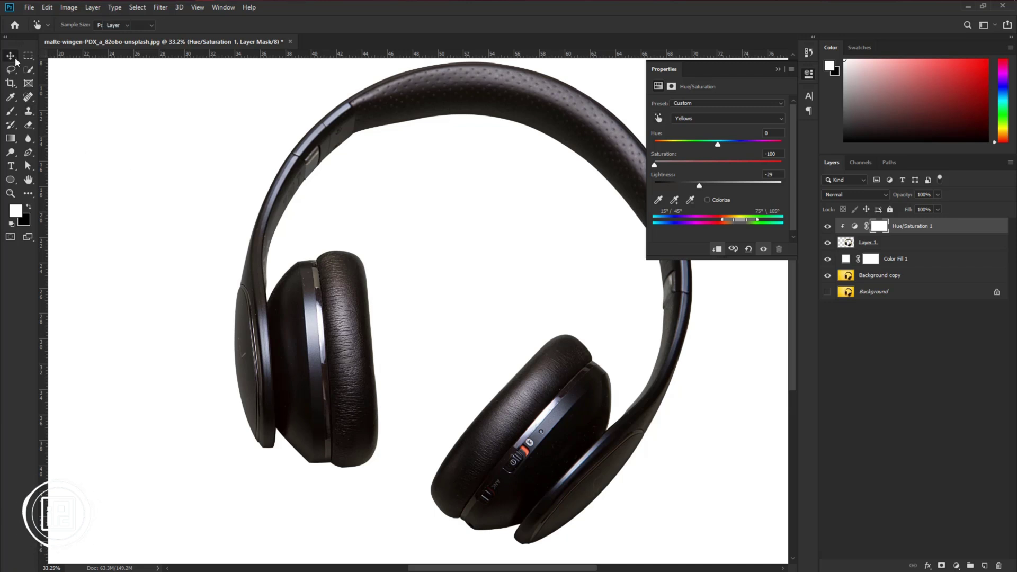
left_click(511, 240)
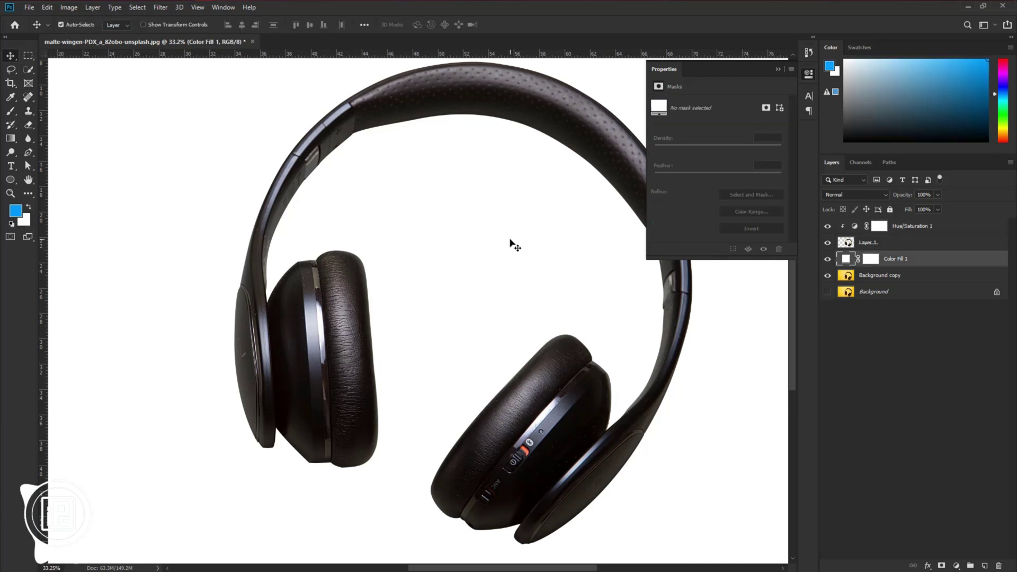
scroll(510, 243, "down", 5)
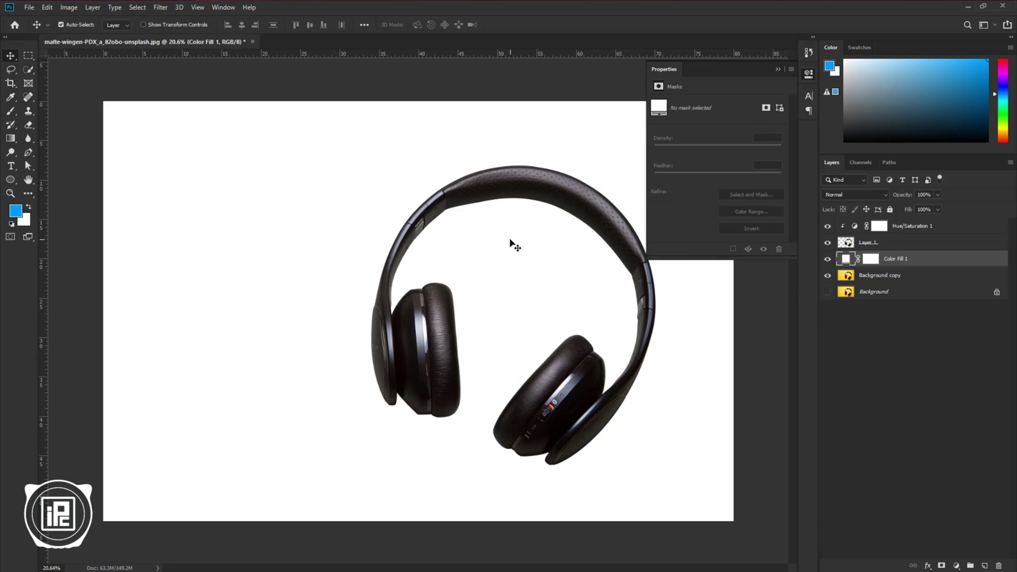
left_click(778, 69)
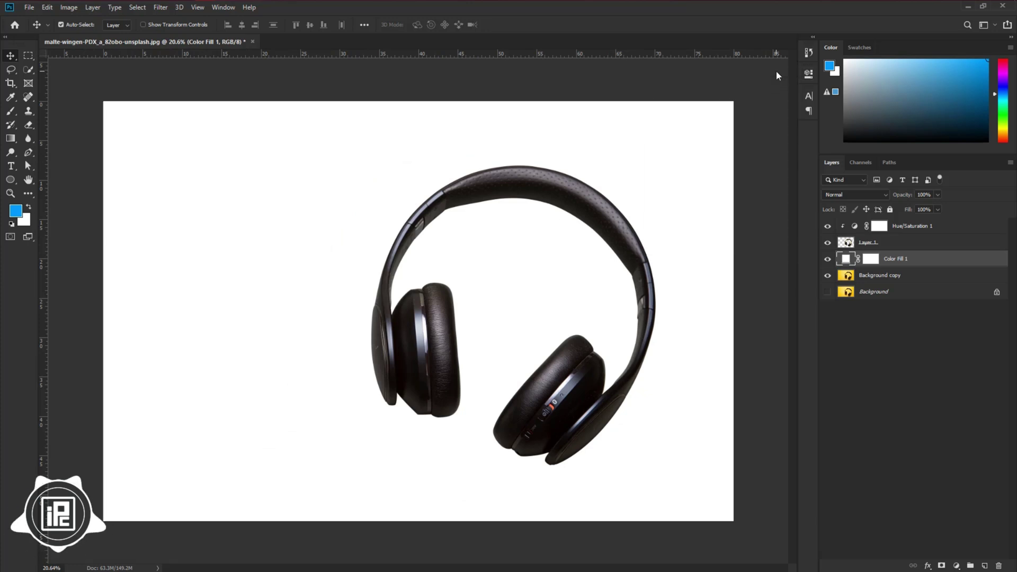